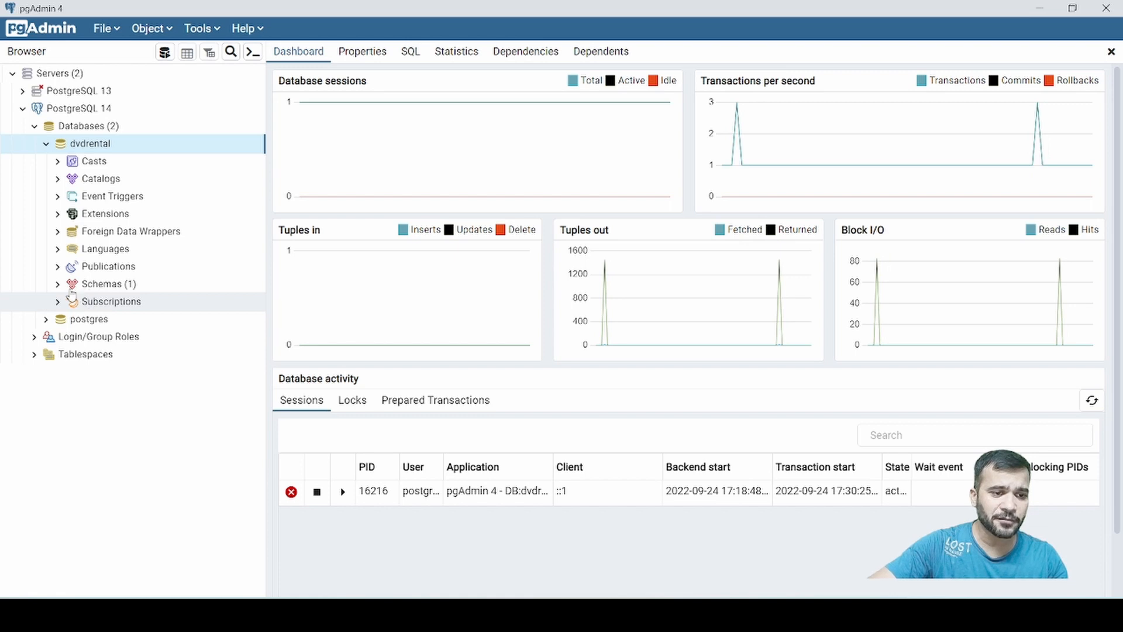
Examine the list of tables in the dvdrental database's public schema, and collapse the schema tree again
{"action": "left_click", "coordinate": [56, 285]}
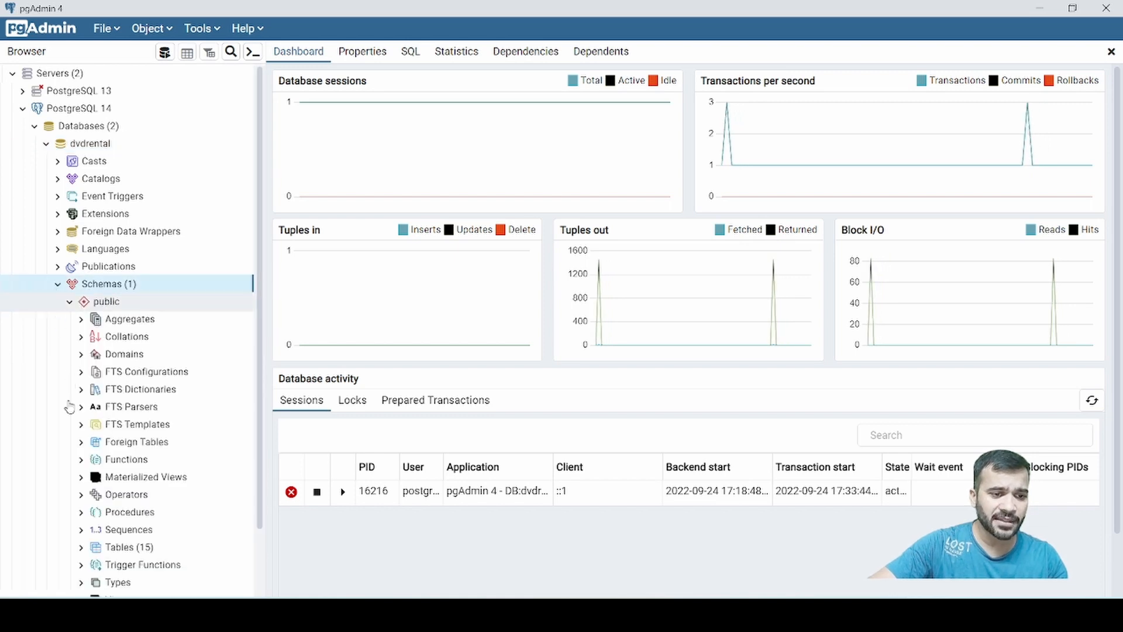
{"action": "scroll", "coordinate": [64, 471], "scroll_direction": "down", "scroll_amount": 2}
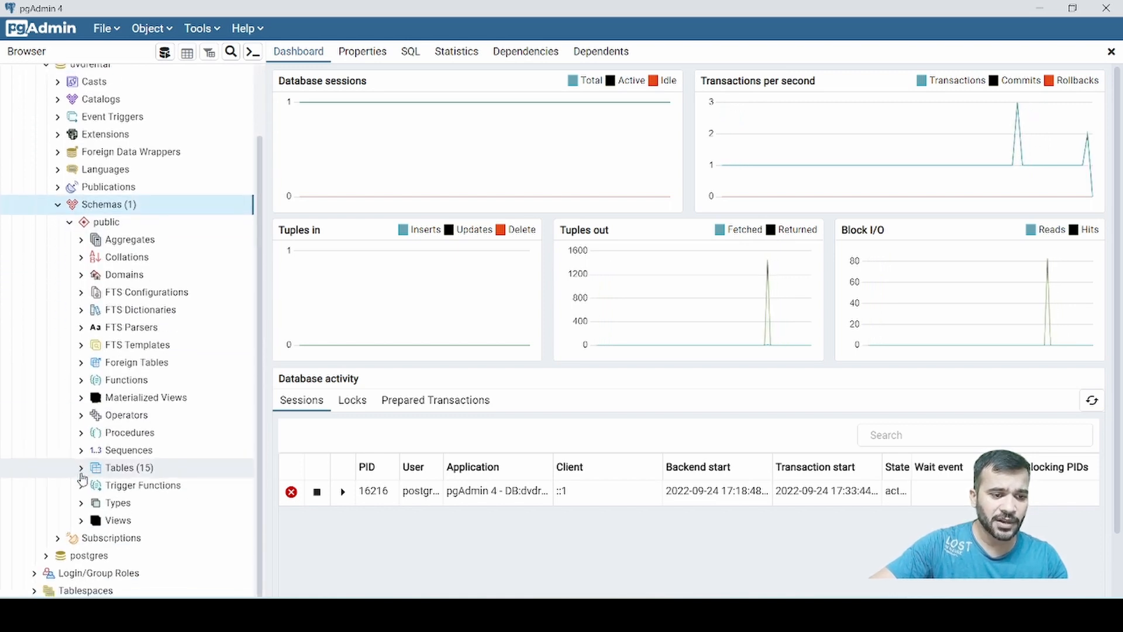
{"action": "left_click", "coordinate": [82, 469]}
{"action": "scroll", "coordinate": [187, 310], "scroll_direction": "down", "scroll_amount": 2}
{"action": "scroll", "coordinate": [187, 310], "scroll_direction": "down", "scroll_amount": 3}
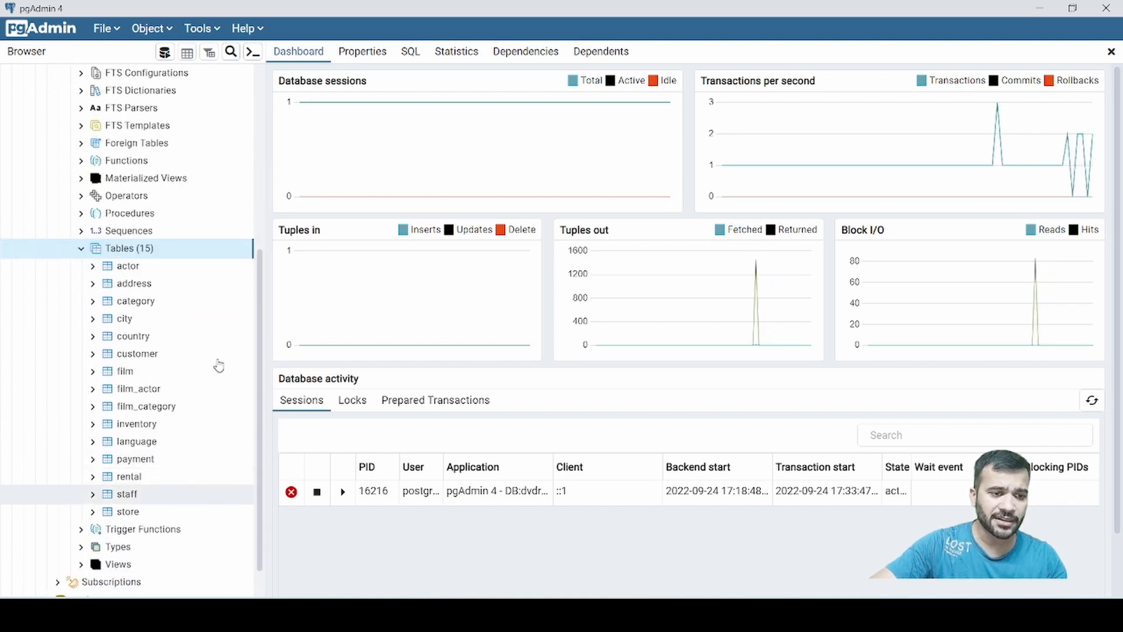
{"action": "left_click", "coordinate": [81, 250]}
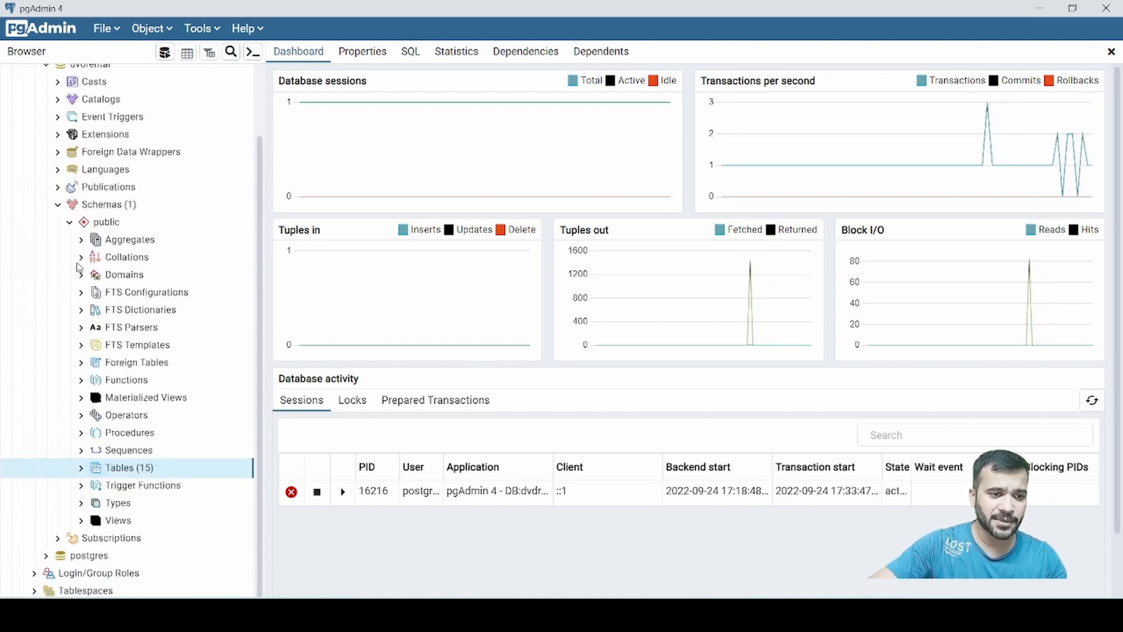
{"action": "left_click", "coordinate": [58, 206]}
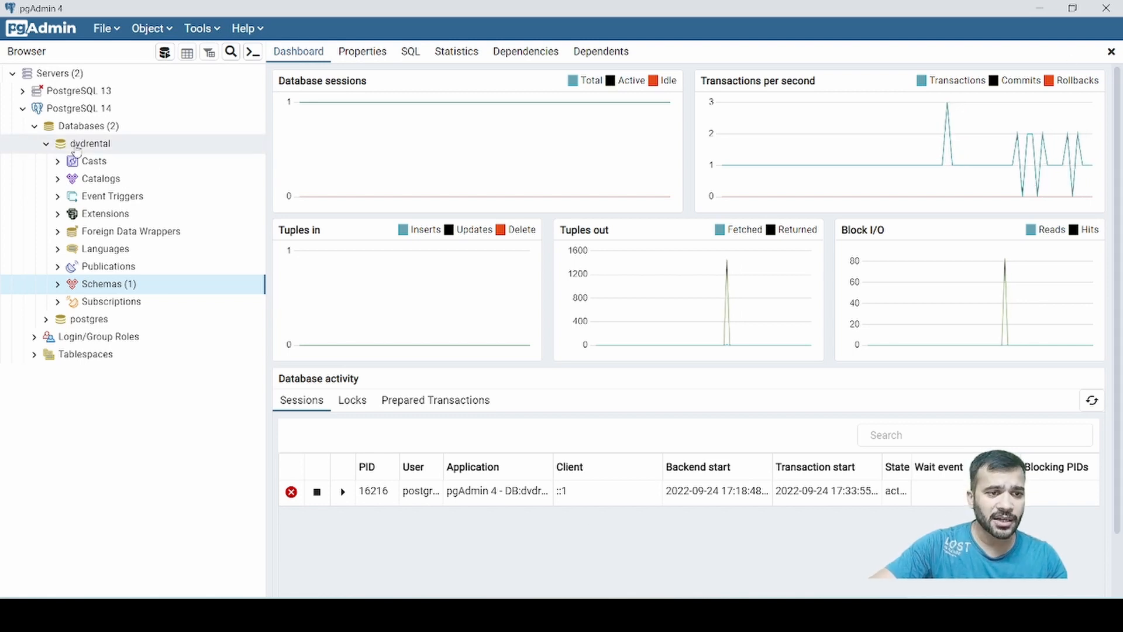
Review the general, definition and security properties of the dvdrental database
{"action": "left_click", "coordinate": [94, 145]}
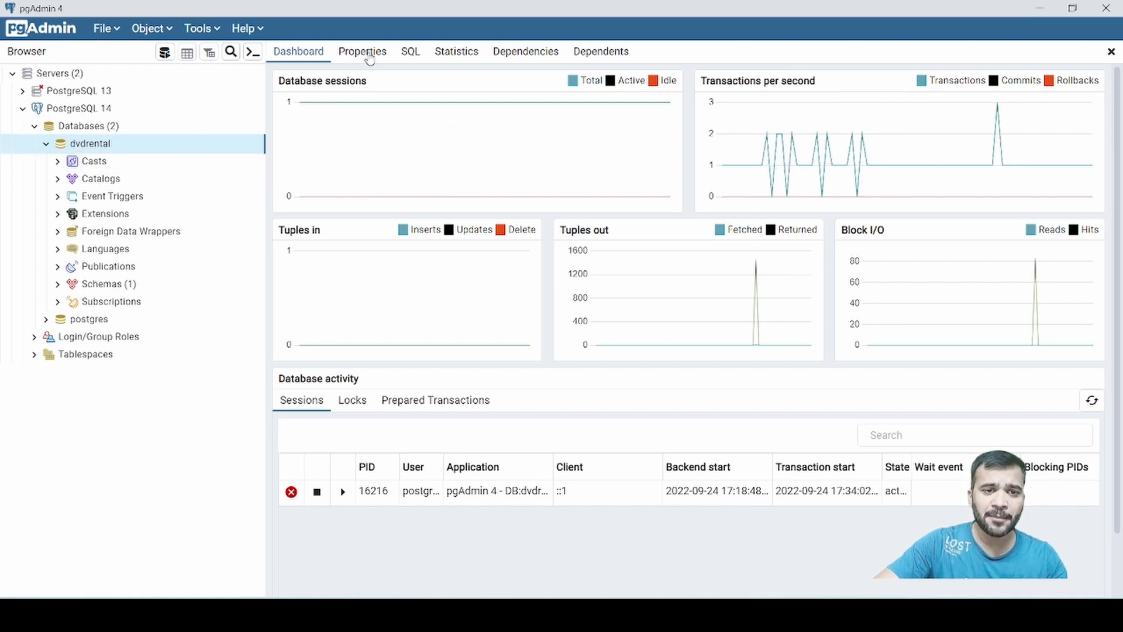
{"action": "left_click", "coordinate": [369, 54]}
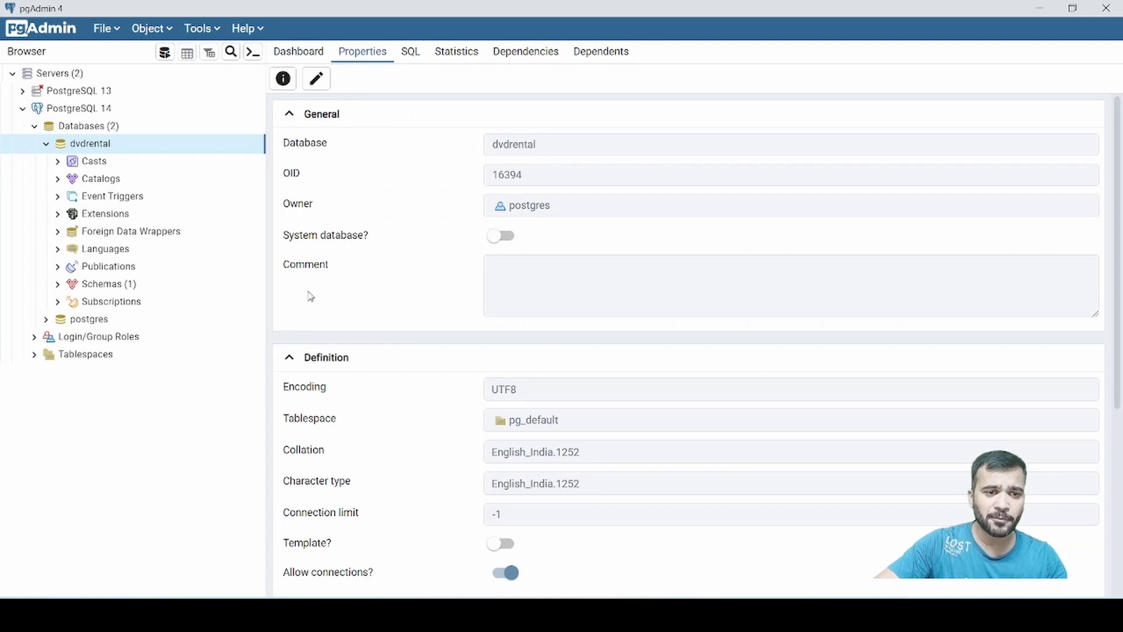
{"action": "left_click", "coordinate": [539, 146]}
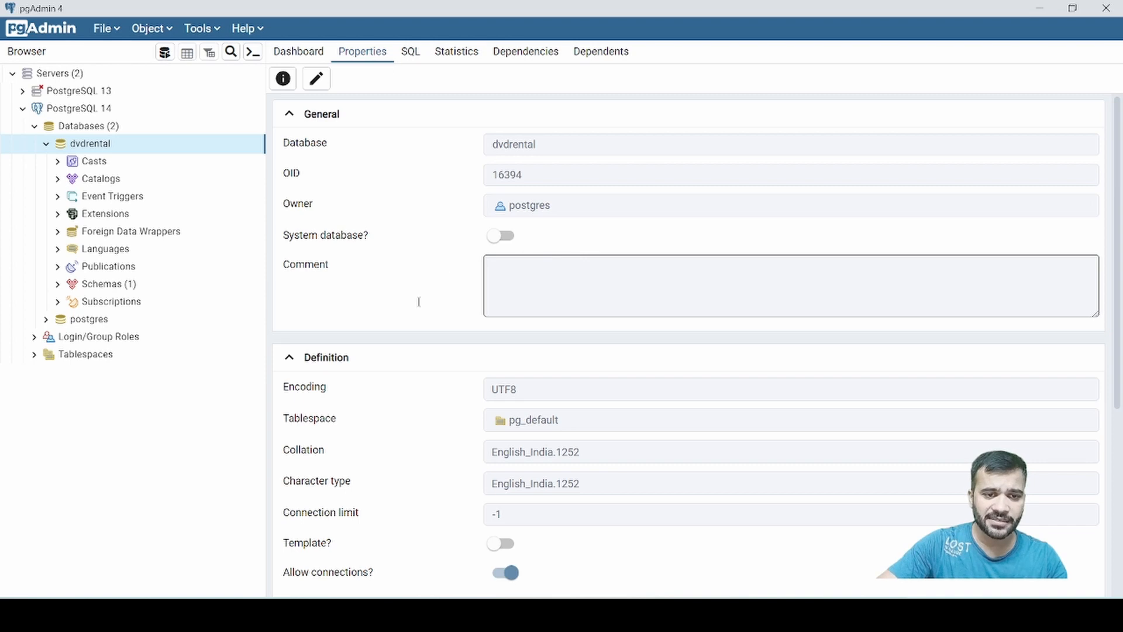
{"action": "scroll", "coordinate": [421, 298], "scroll_direction": "down", "scroll_amount": 3}
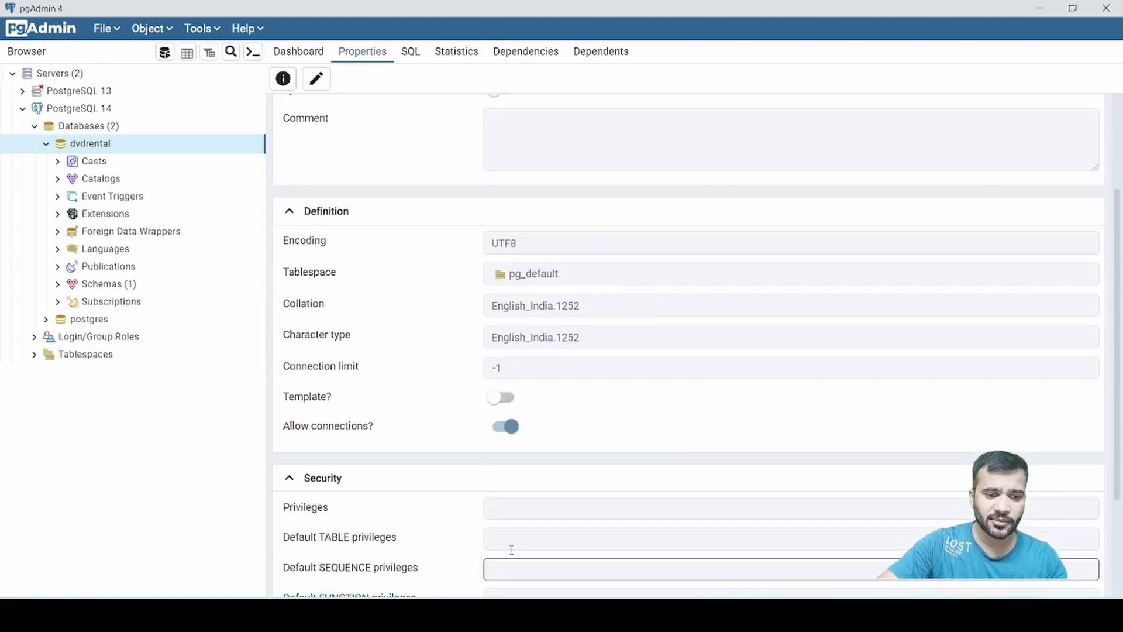
{"action": "scroll", "coordinate": [478, 409], "scroll_direction": "up", "scroll_amount": 2}
View the dvdrental database's creation SQL, statistics, dependencies and dependents
{"action": "left_click", "coordinate": [411, 54]}
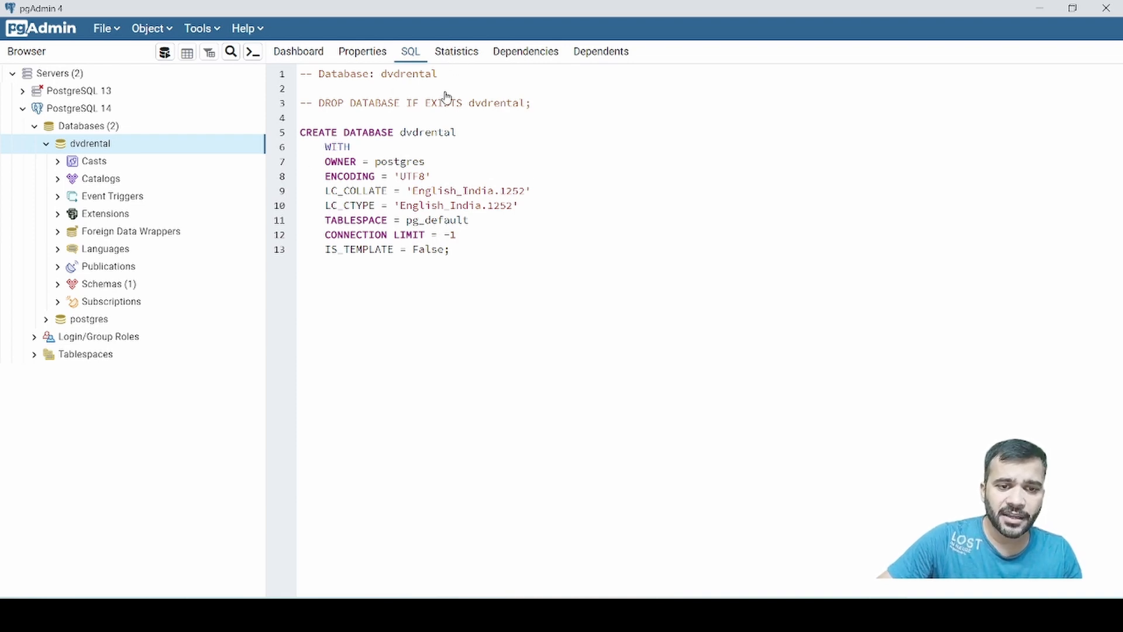
{"action": "left_click", "coordinate": [452, 56]}
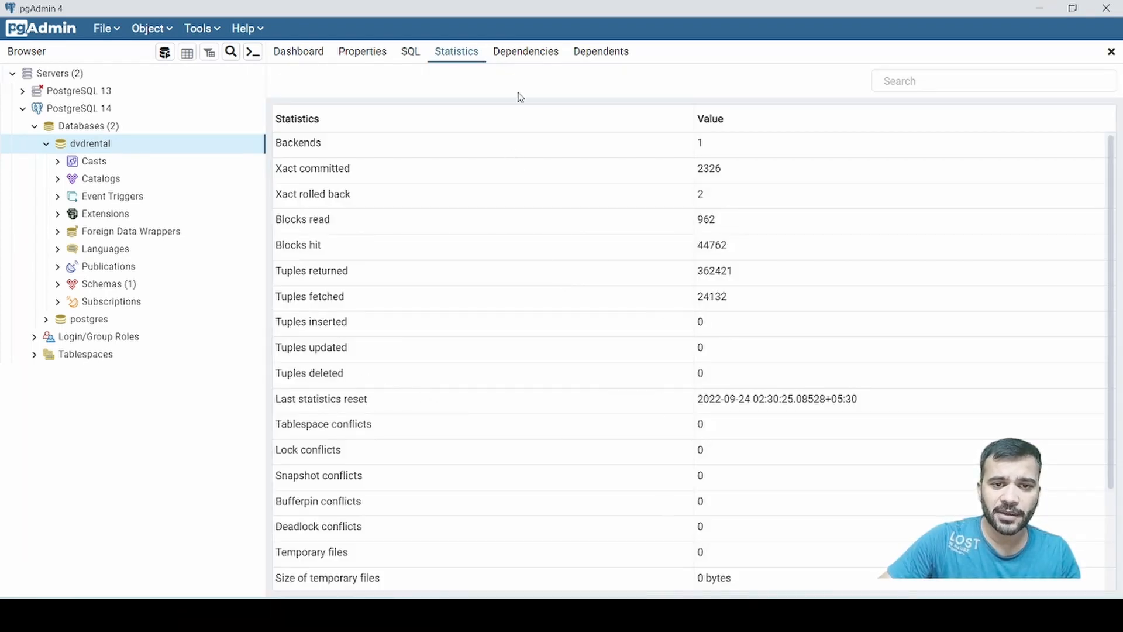
{"action": "left_click", "coordinate": [524, 56]}
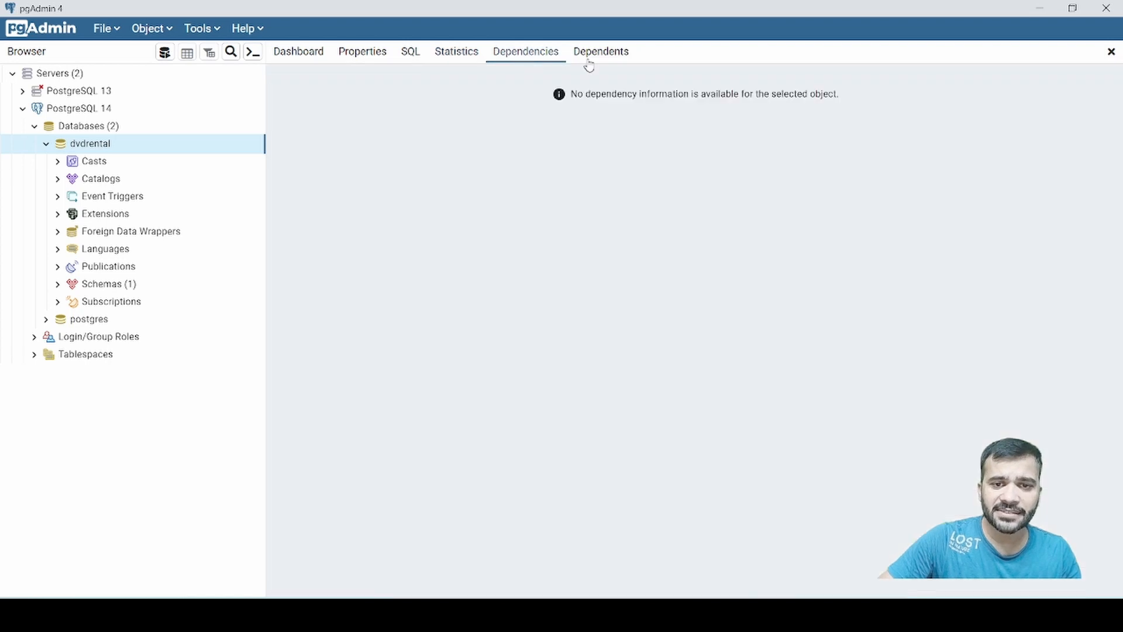
{"action": "left_click", "coordinate": [609, 59]}
{"action": "left_click", "coordinate": [524, 55]}
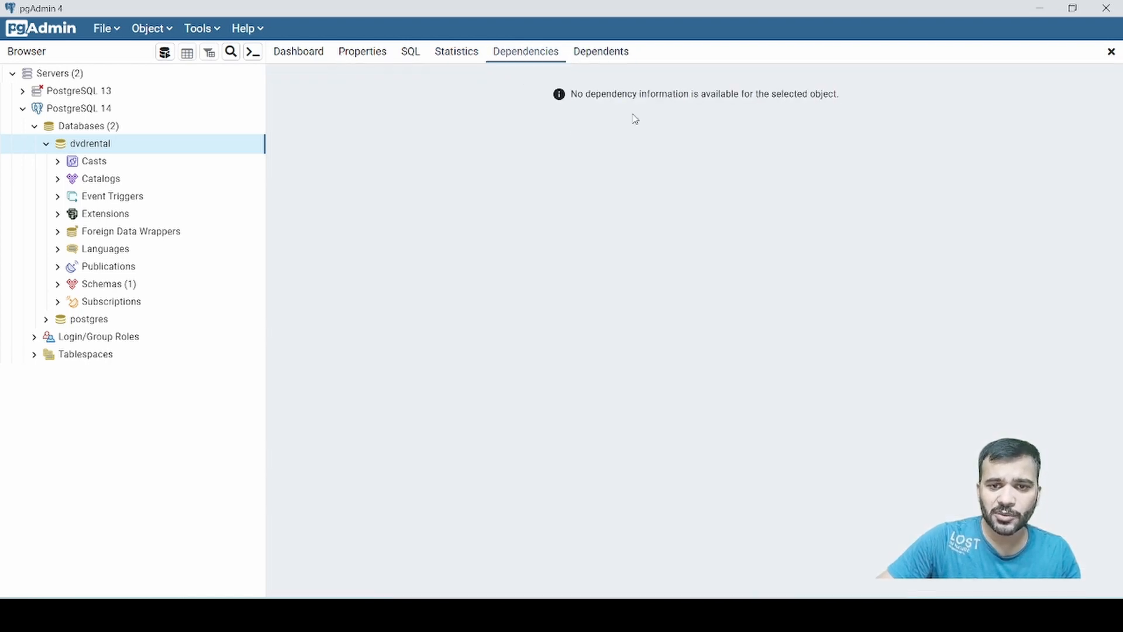
{"action": "left_click", "coordinate": [106, 33]}
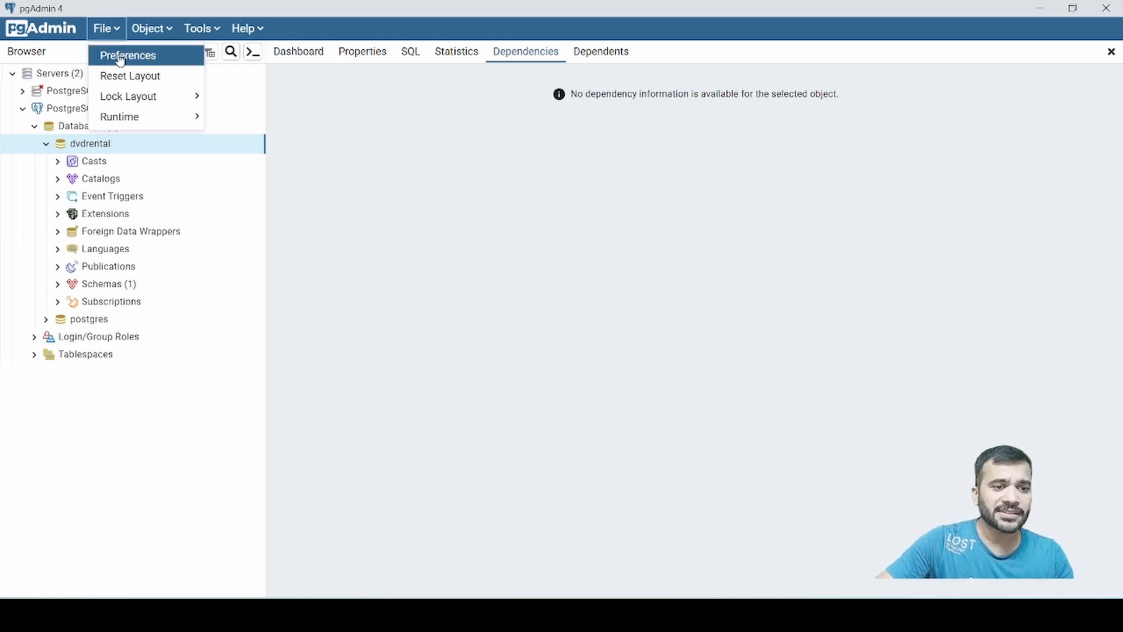
{"action": "left_click", "coordinate": [400, 121]}
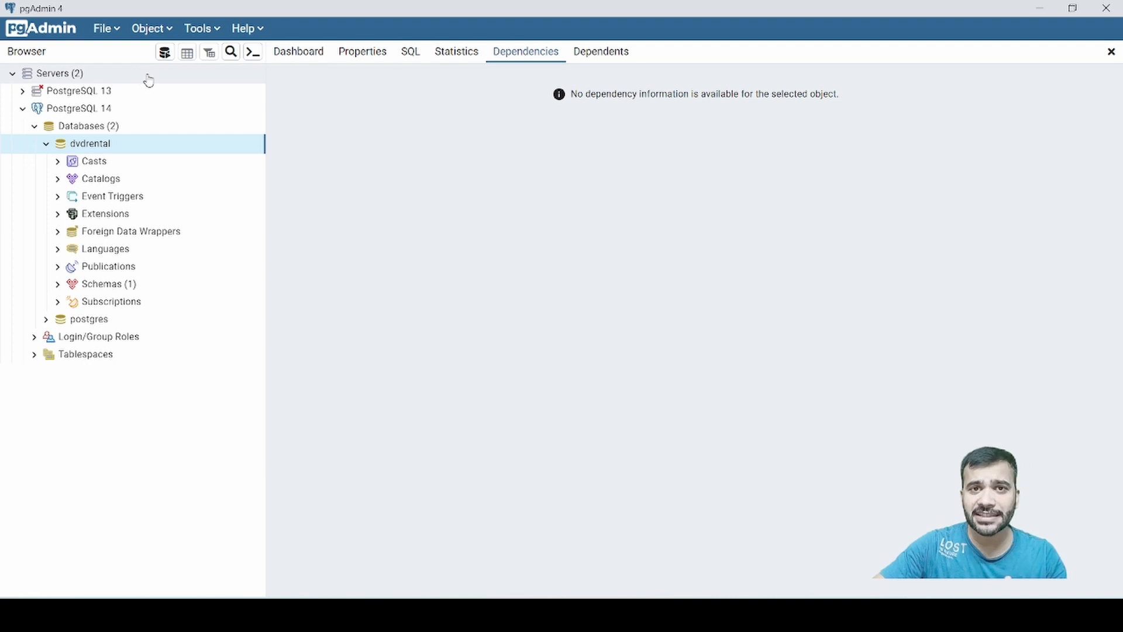
Set the theme to Dark in the preferences, save it and refresh the page to apply it
{"action": "left_click", "coordinate": [119, 30]}
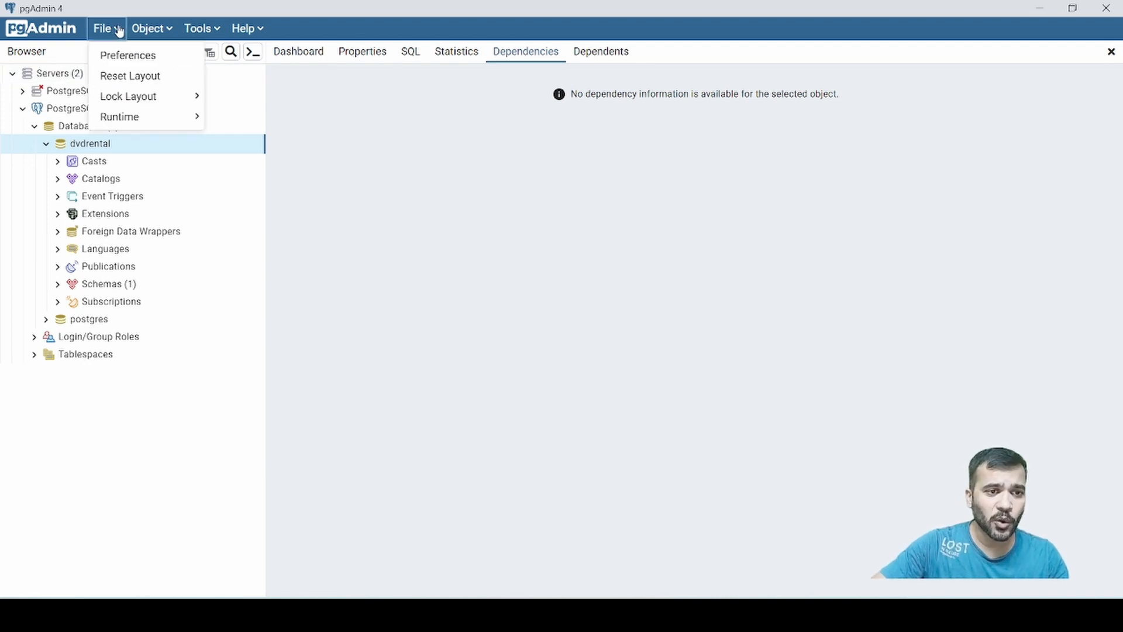
{"action": "left_click", "coordinate": [124, 61]}
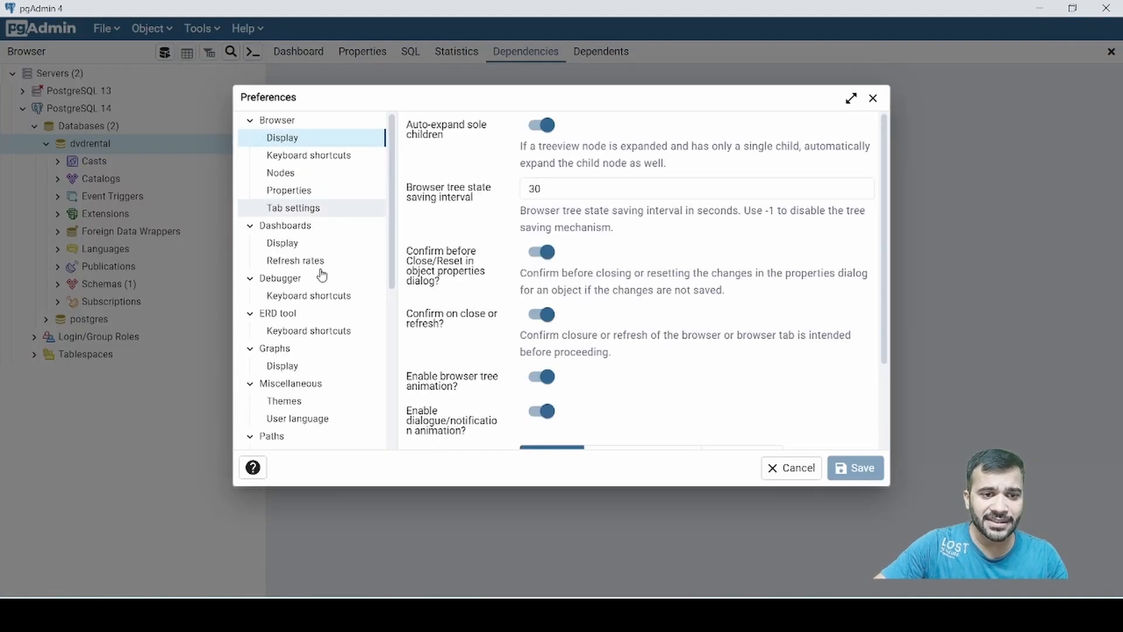
{"action": "scroll", "coordinate": [319, 371], "scroll_direction": "down", "scroll_amount": 3}
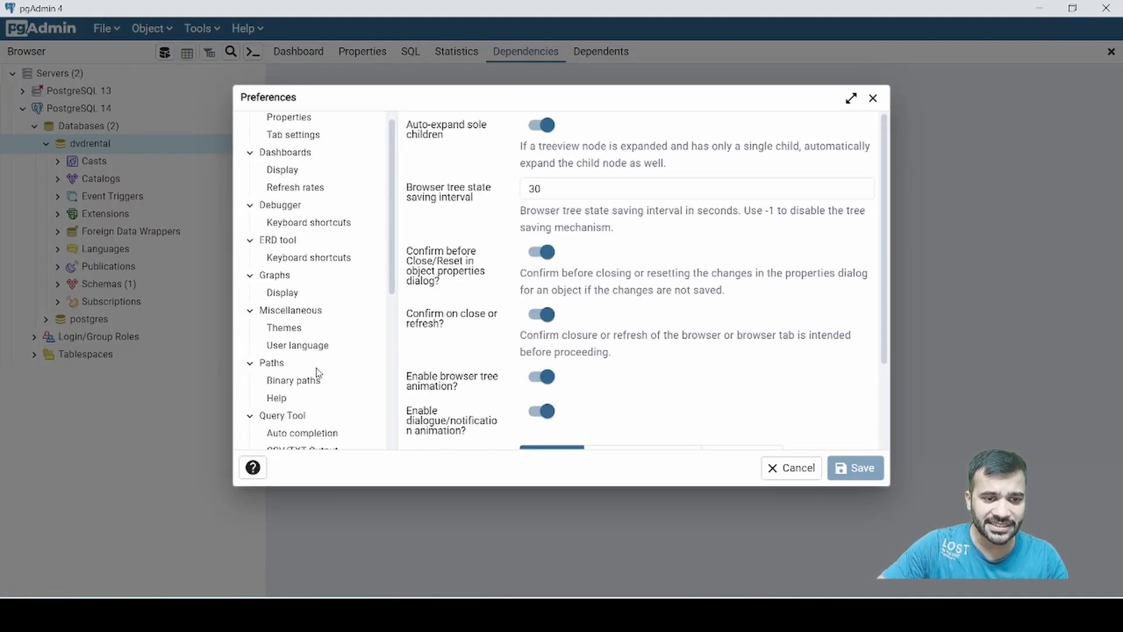
{"action": "scroll", "coordinate": [314, 376], "scroll_direction": "down", "scroll_amount": 3}
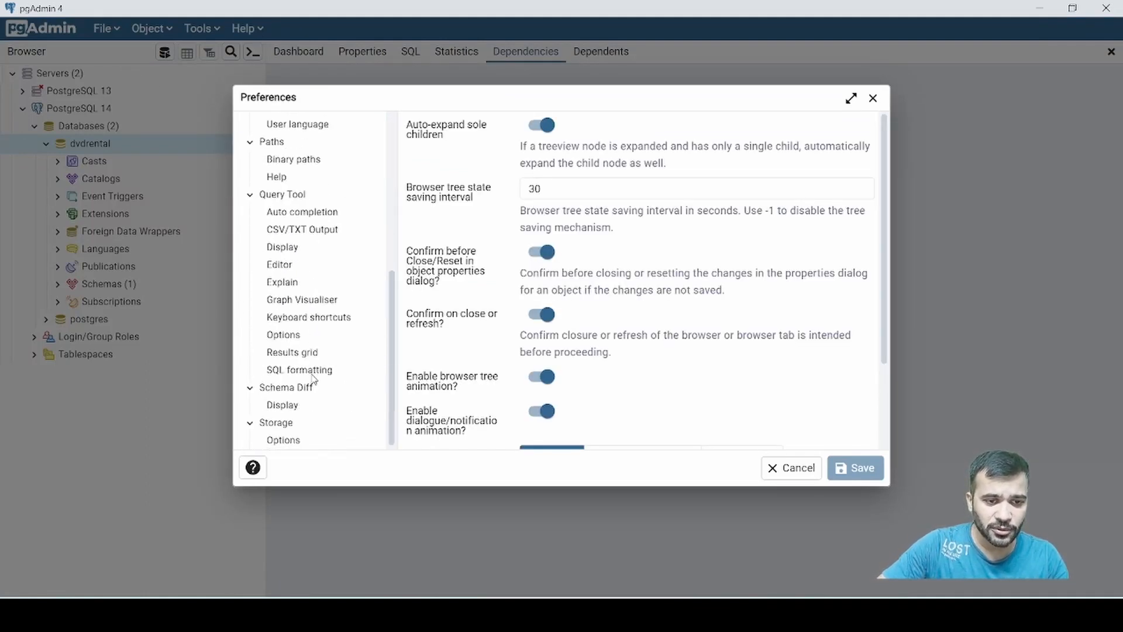
{"action": "scroll", "coordinate": [305, 305], "scroll_direction": "up", "scroll_amount": 3}
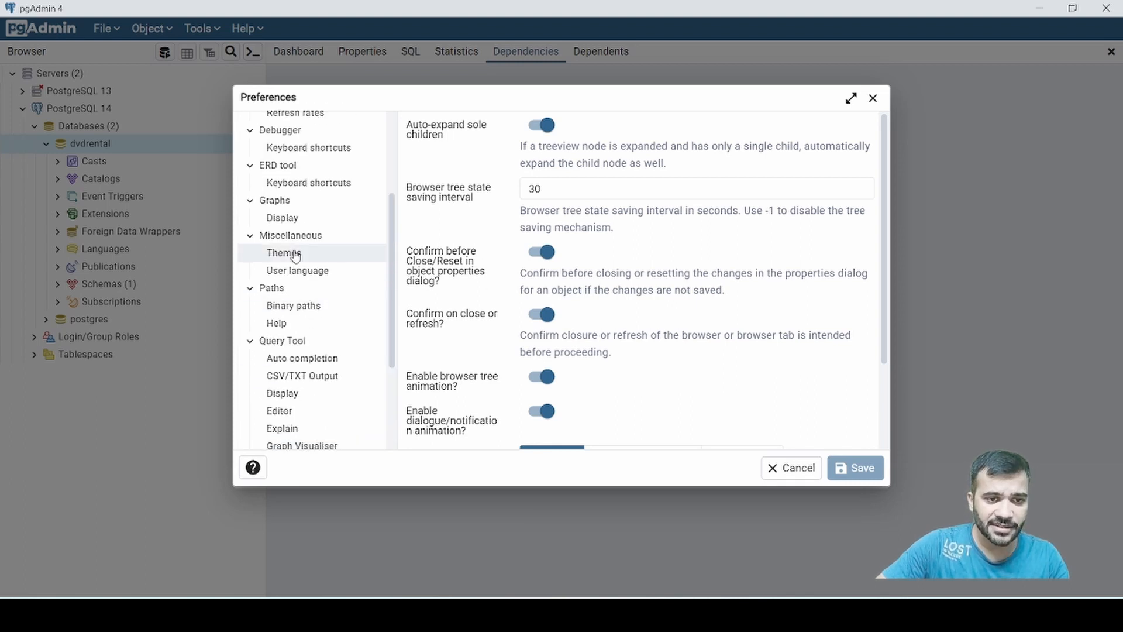
{"action": "left_click", "coordinate": [295, 256]}
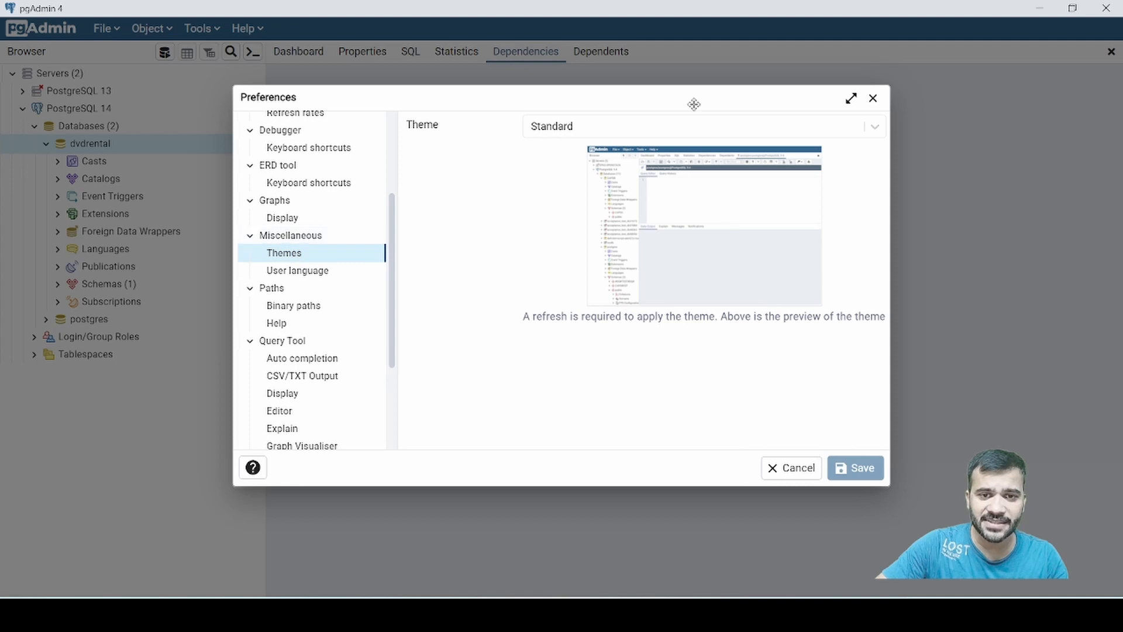
{"action": "left_click", "coordinate": [689, 131]}
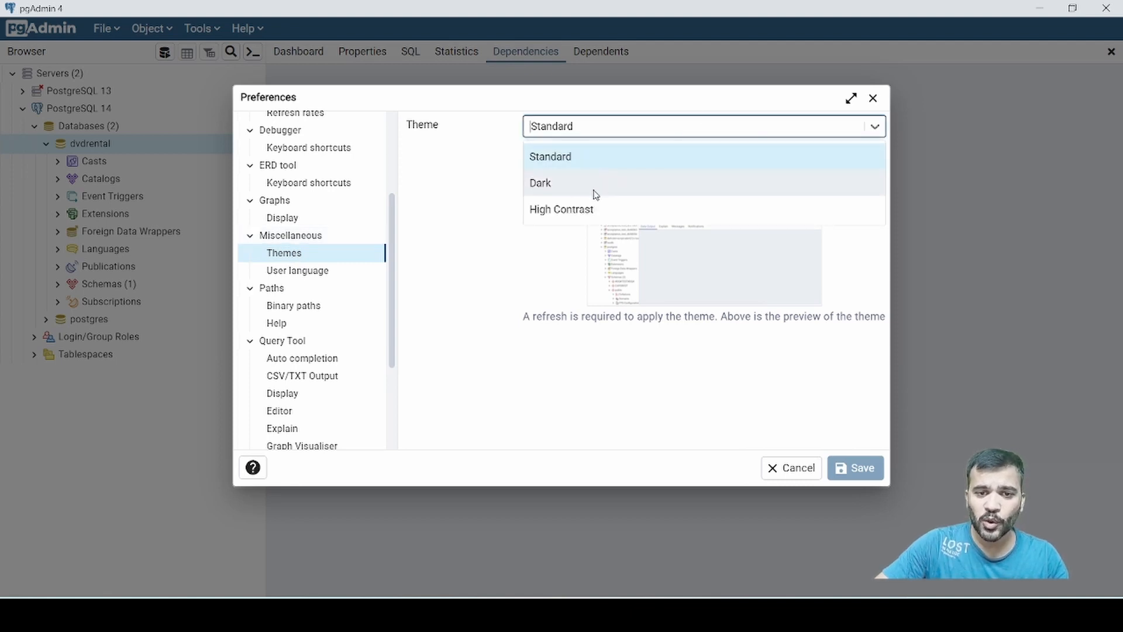
{"action": "left_click", "coordinate": [561, 189]}
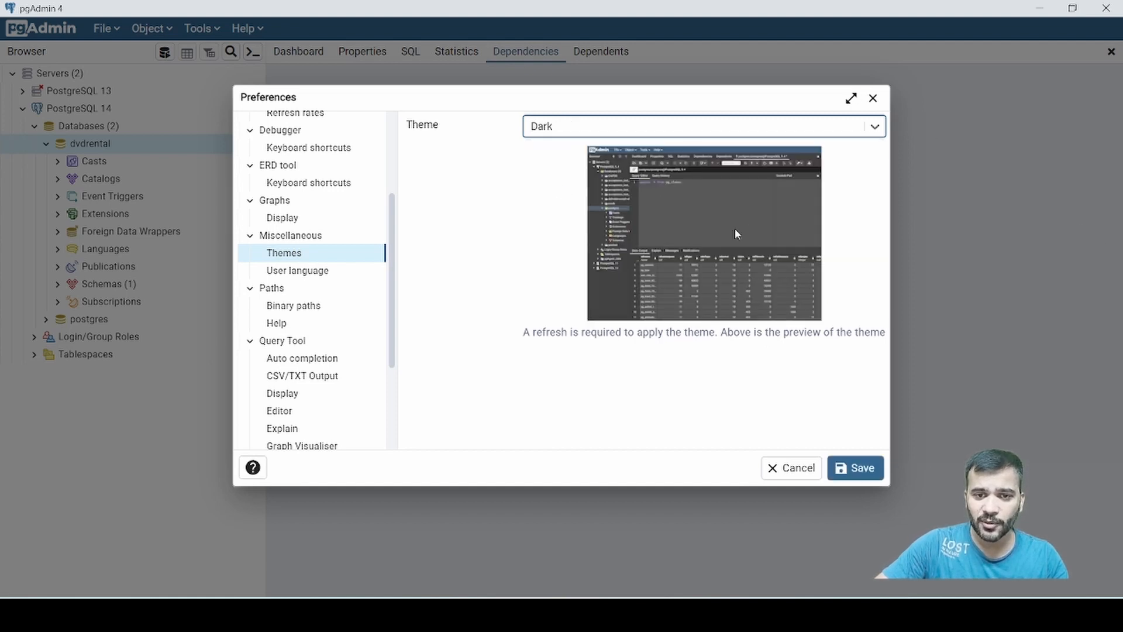
{"action": "left_click", "coordinate": [857, 468]}
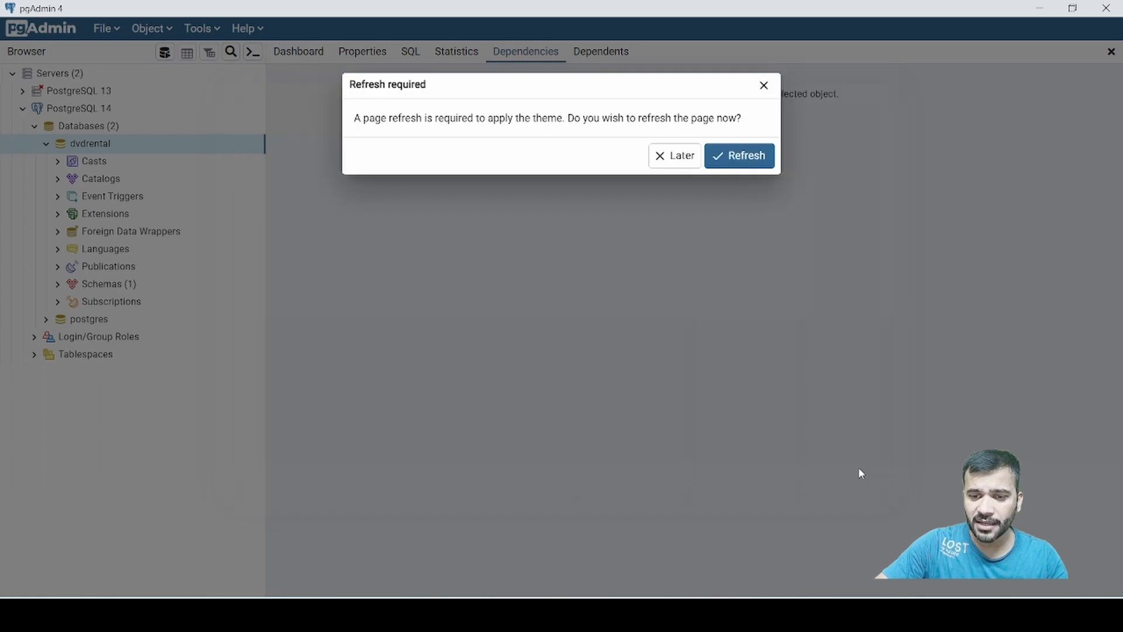
{"action": "left_click", "coordinate": [743, 157]}
{"action": "left_click", "coordinate": [631, 326]}
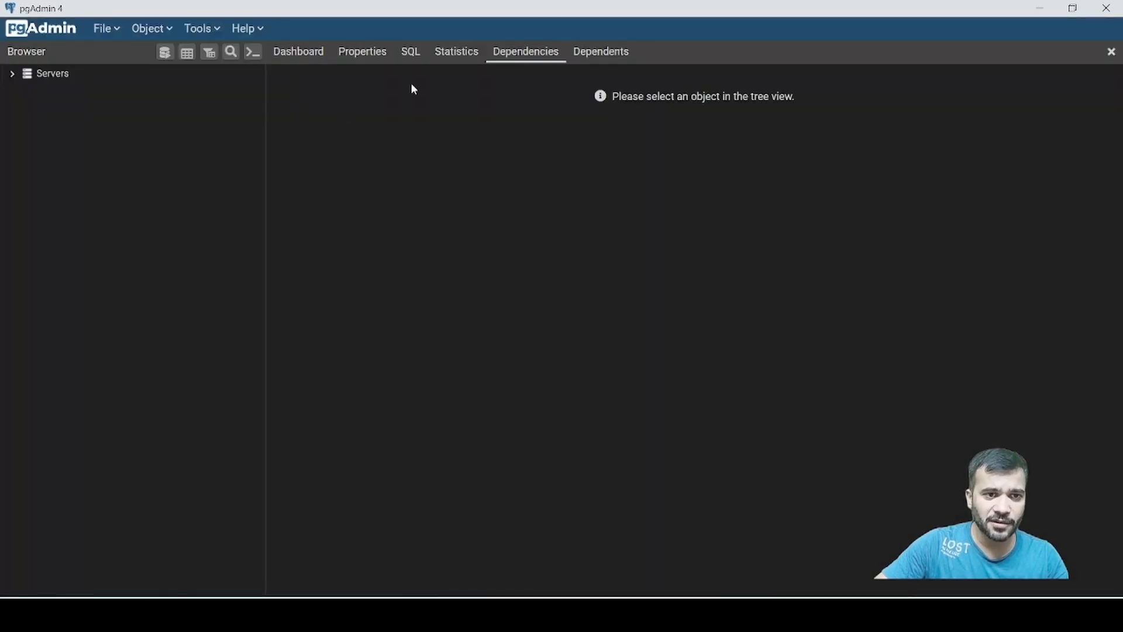
Expand the server list and the PostgreSQL 14 server in the object tree
{"action": "left_click", "coordinate": [11, 74]}
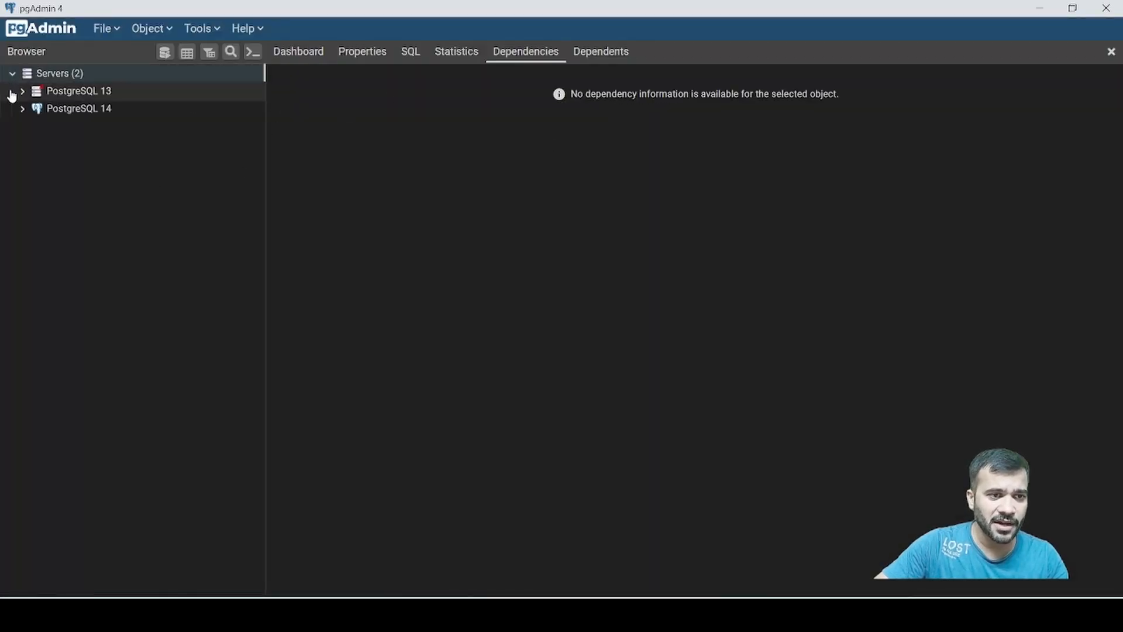
{"action": "left_click", "coordinate": [14, 112]}
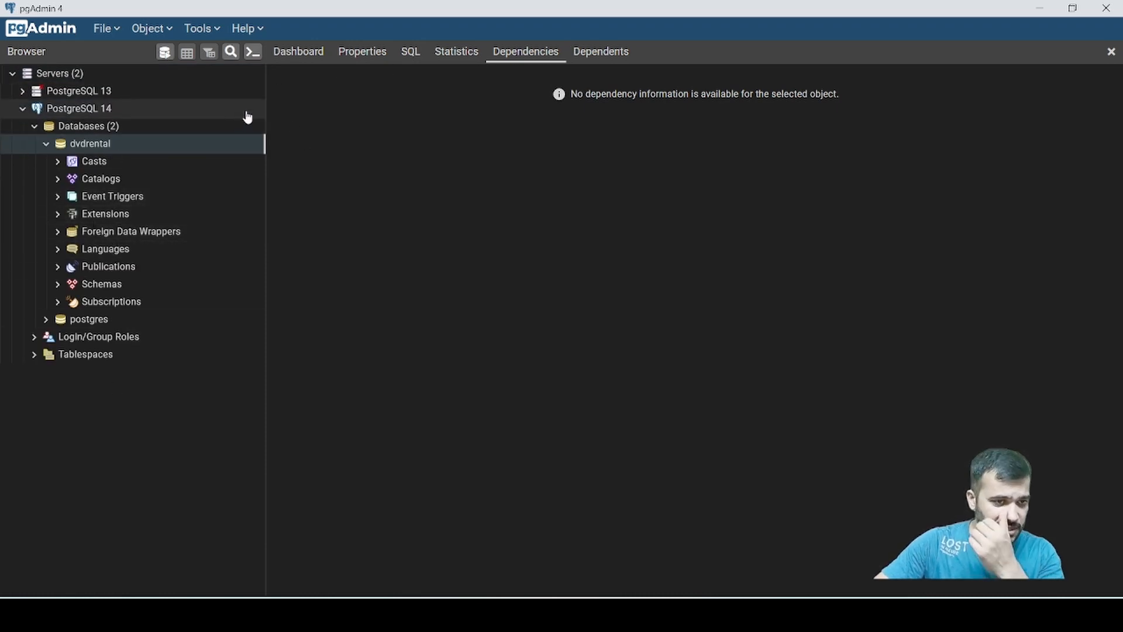
Reopen the preferences and examine the Browser display settings, including the lock layout and system object options
{"action": "left_click", "coordinate": [116, 28]}
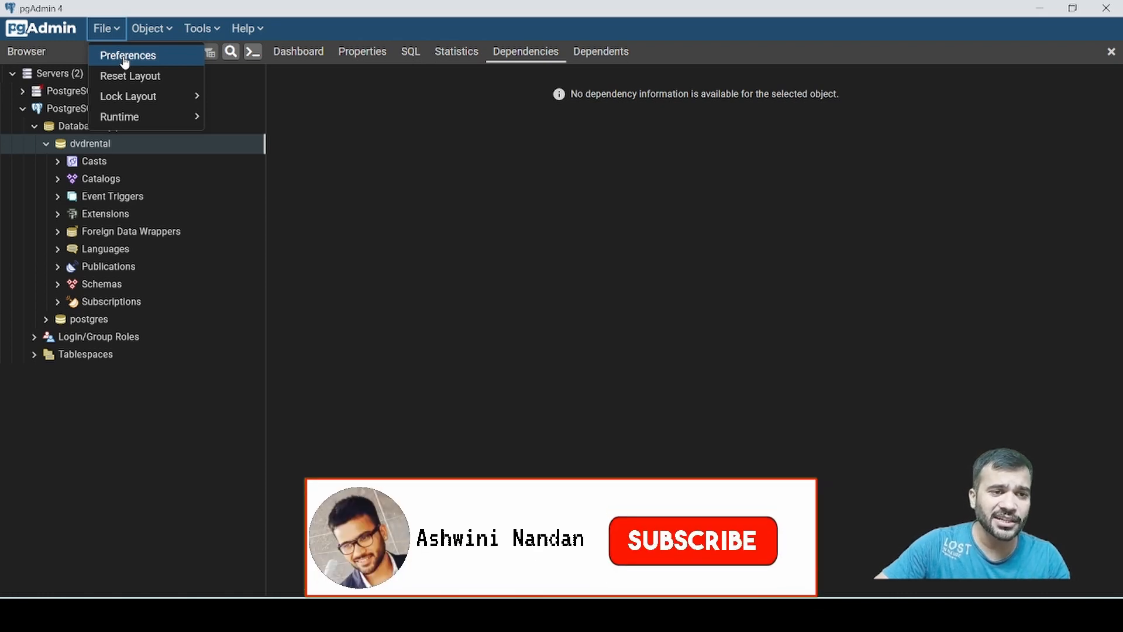
{"action": "left_click", "coordinate": [125, 56]}
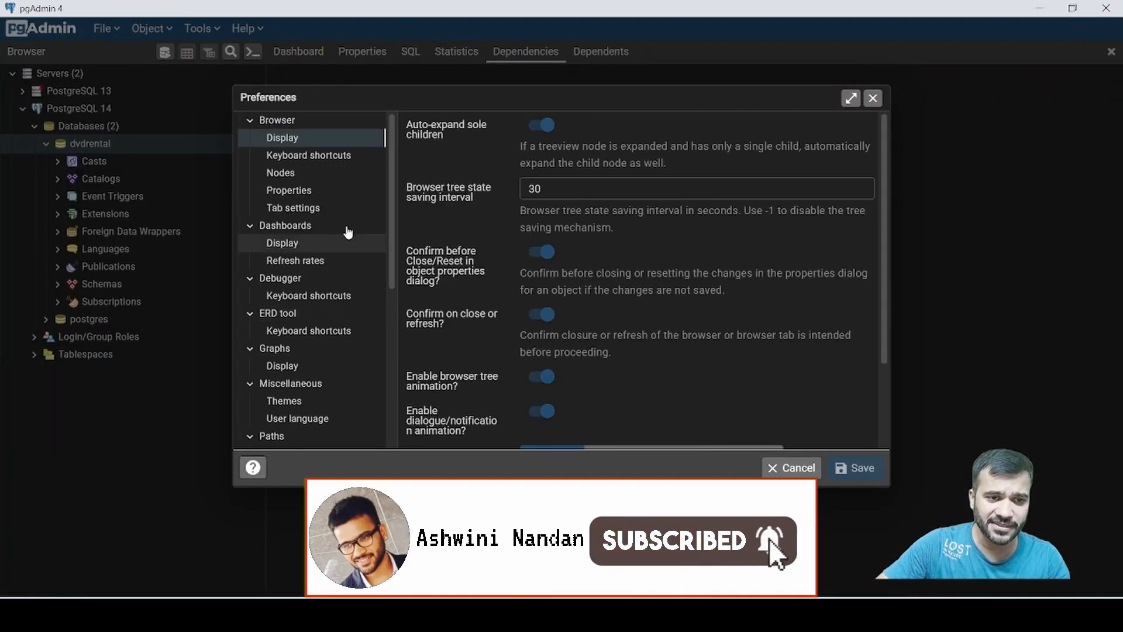
{"action": "scroll", "coordinate": [318, 293], "scroll_direction": "down", "scroll_amount": 1}
{"action": "scroll", "coordinate": [319, 340], "scroll_direction": "up", "scroll_amount": 1}
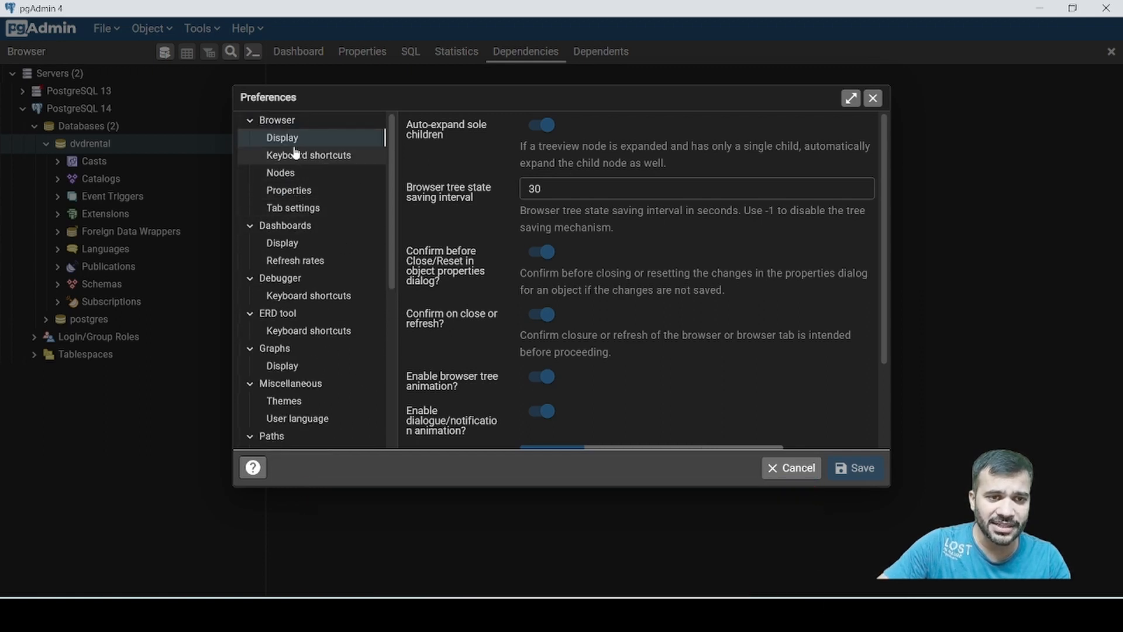
{"action": "scroll", "coordinate": [590, 282], "scroll_direction": "down", "scroll_amount": 3}
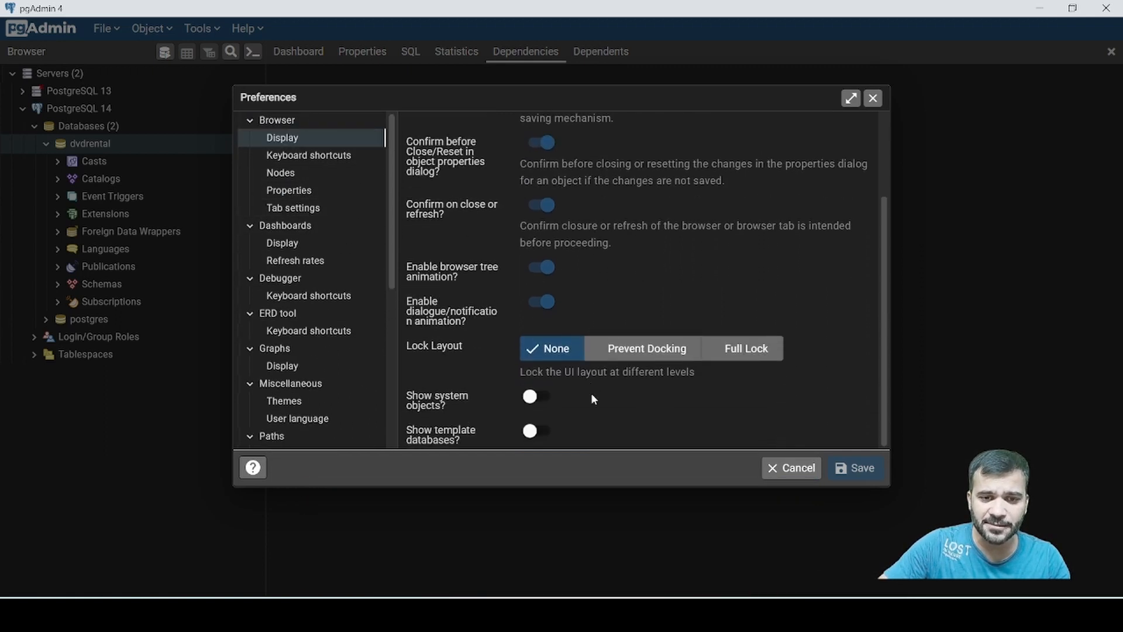
{"action": "scroll", "coordinate": [584, 364], "scroll_direction": "up", "scroll_amount": 2}
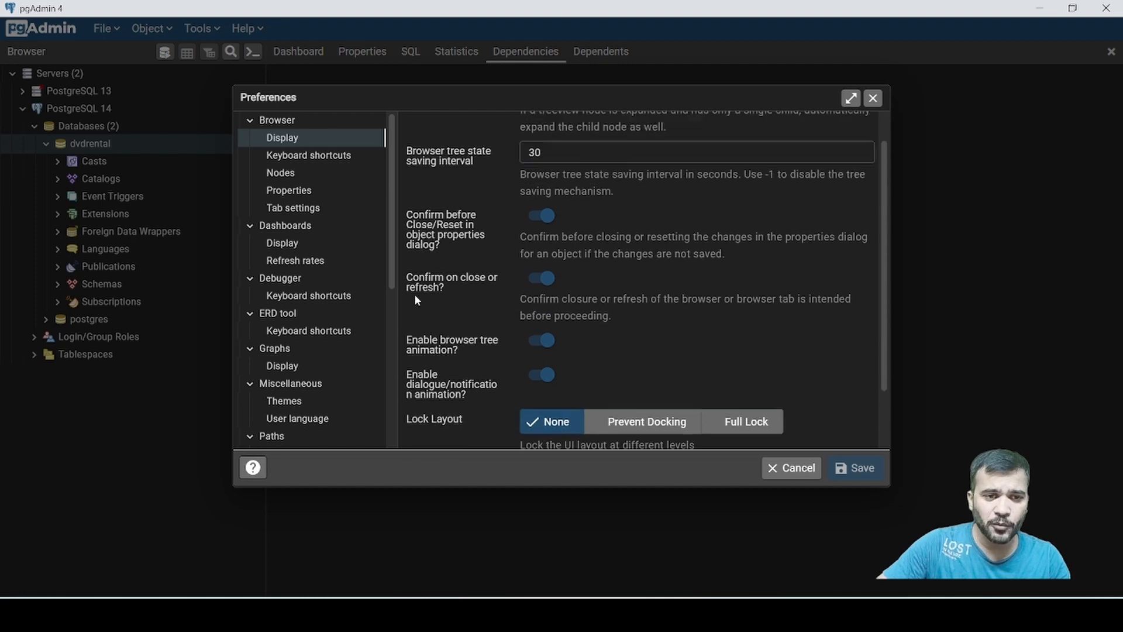
Examine the dashboard display, PostgreSQL binary path and graph display preferences, look over the remaining categories, and close the preferences
{"action": "left_click", "coordinate": [307, 247]}
{"action": "scroll", "coordinate": [656, 245], "scroll_direction": "down", "scroll_amount": 4}
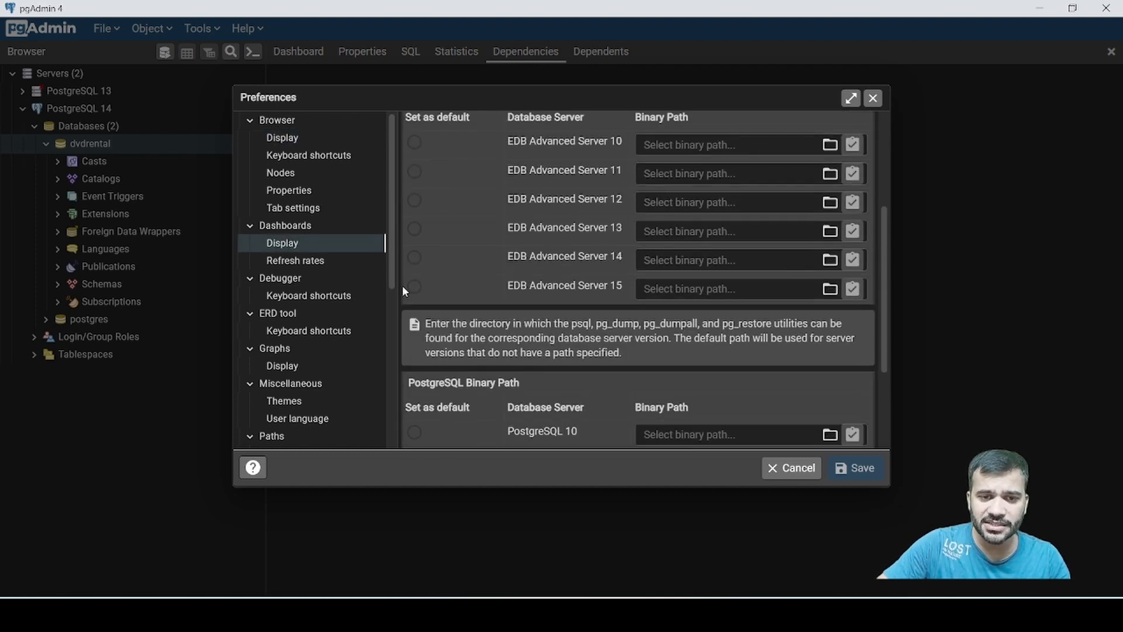
{"action": "scroll", "coordinate": [663, 407], "scroll_direction": "down", "scroll_amount": 4}
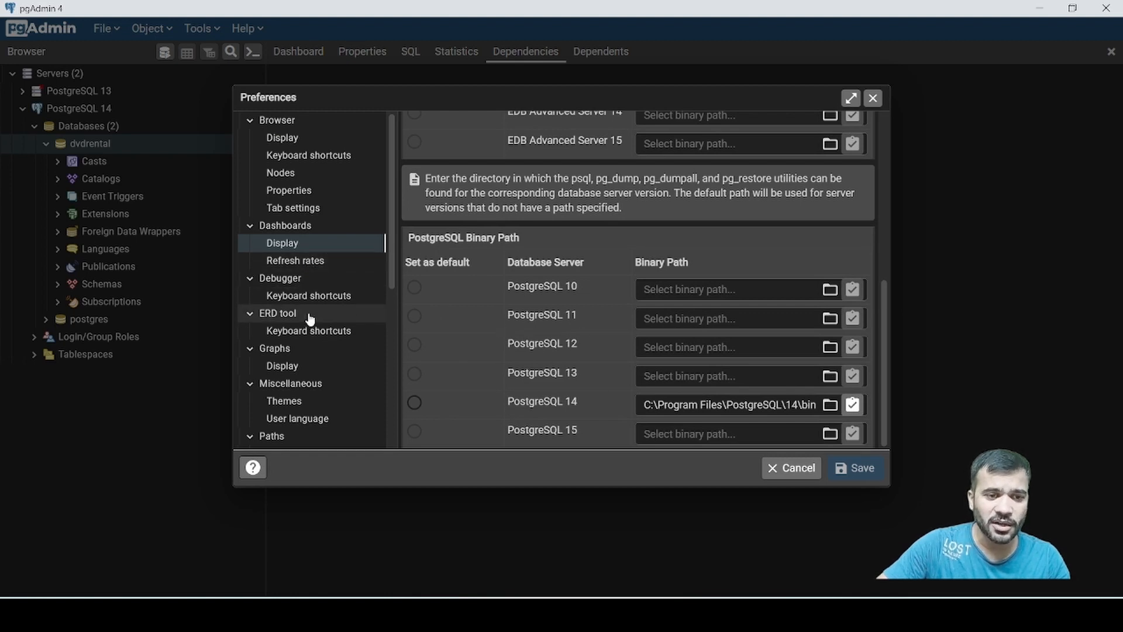
{"action": "scroll", "coordinate": [312, 354], "scroll_direction": "down", "scroll_amount": 2}
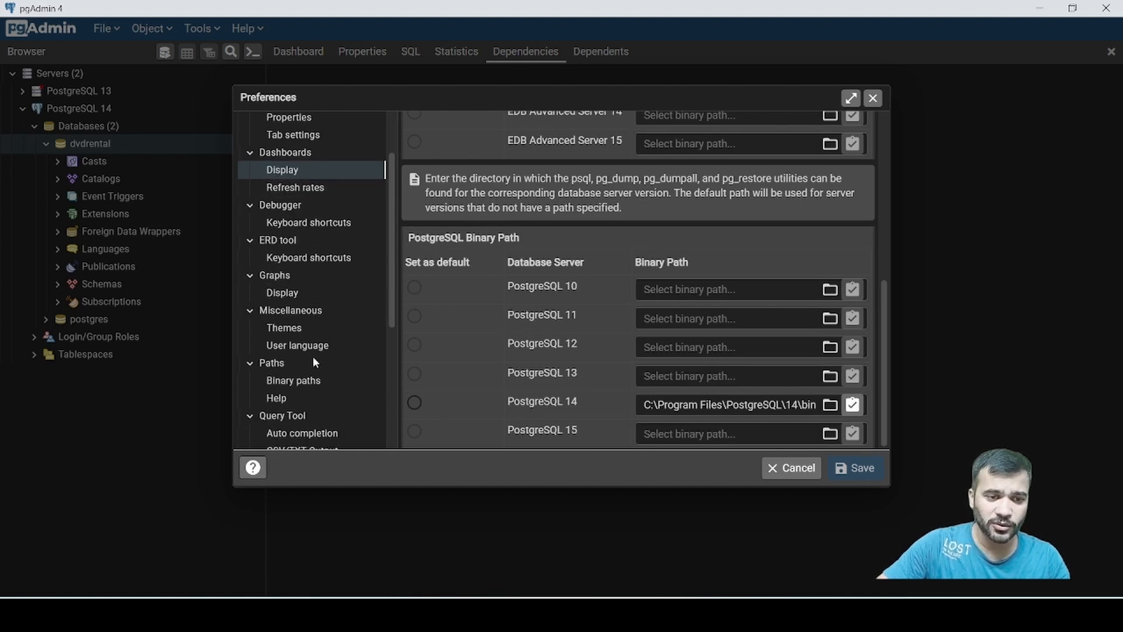
{"action": "left_click", "coordinate": [303, 293]}
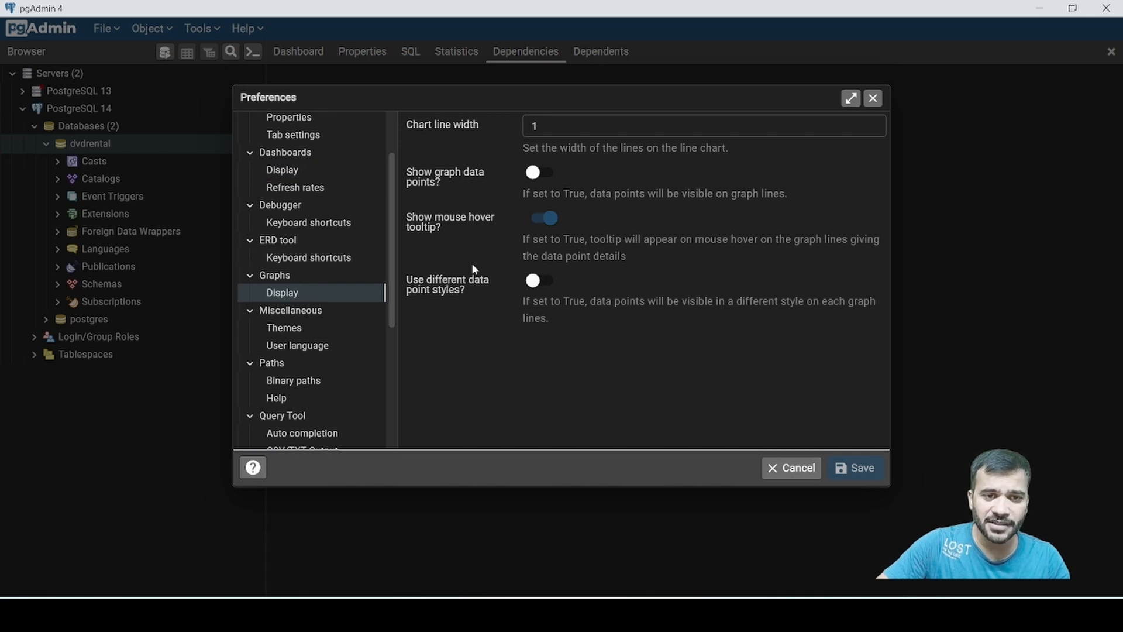
{"action": "scroll", "coordinate": [299, 386], "scroll_direction": "down", "scroll_amount": 2}
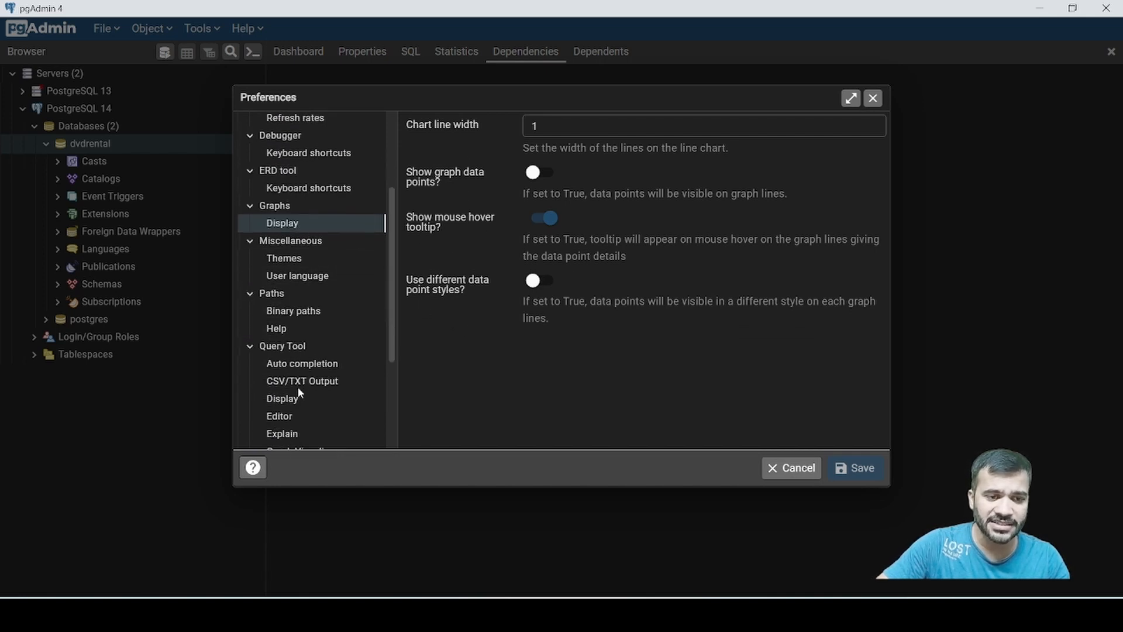
{"action": "scroll", "coordinate": [300, 396], "scroll_direction": "down", "scroll_amount": 4}
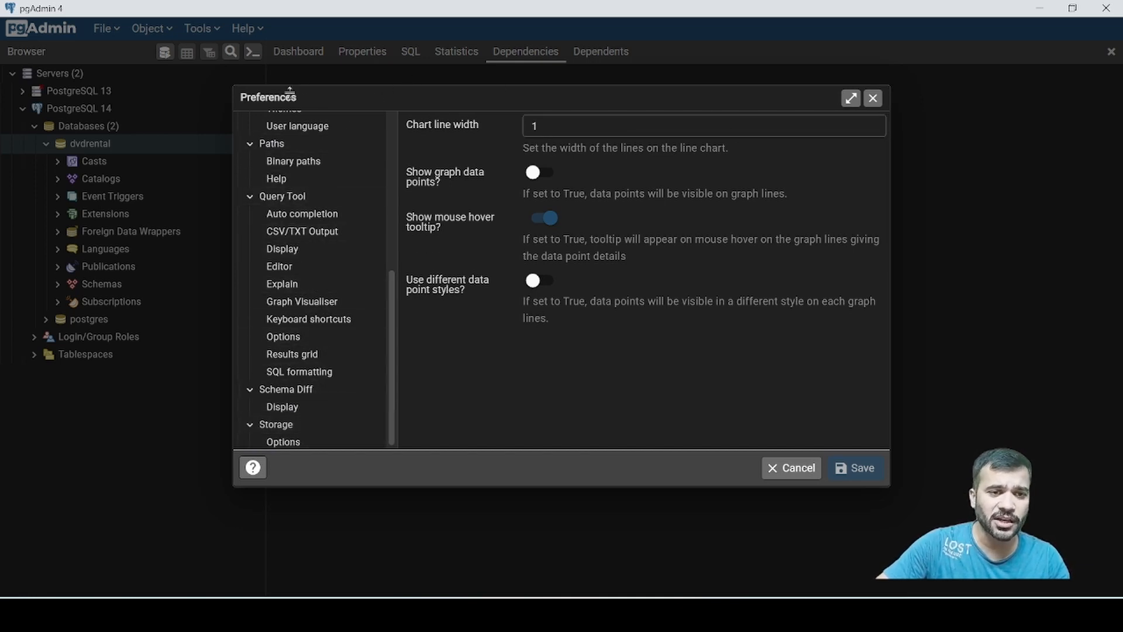
{"action": "left_click", "coordinate": [865, 103]}
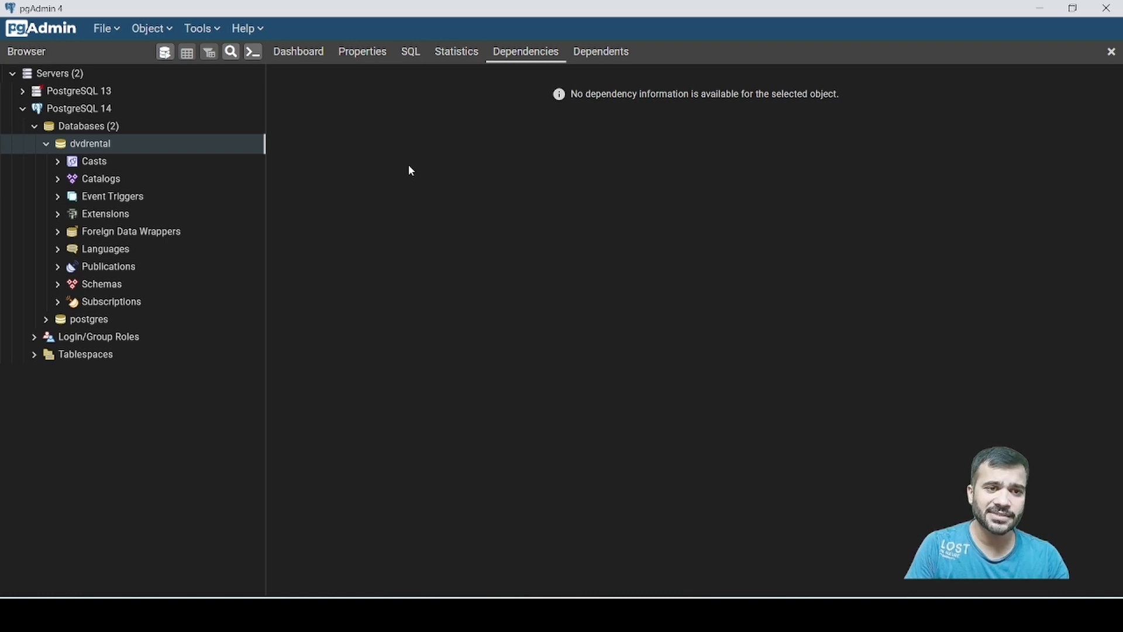
View the ERD Tool for the dvdrental database and close it
{"action": "left_click", "coordinate": [218, 31]}
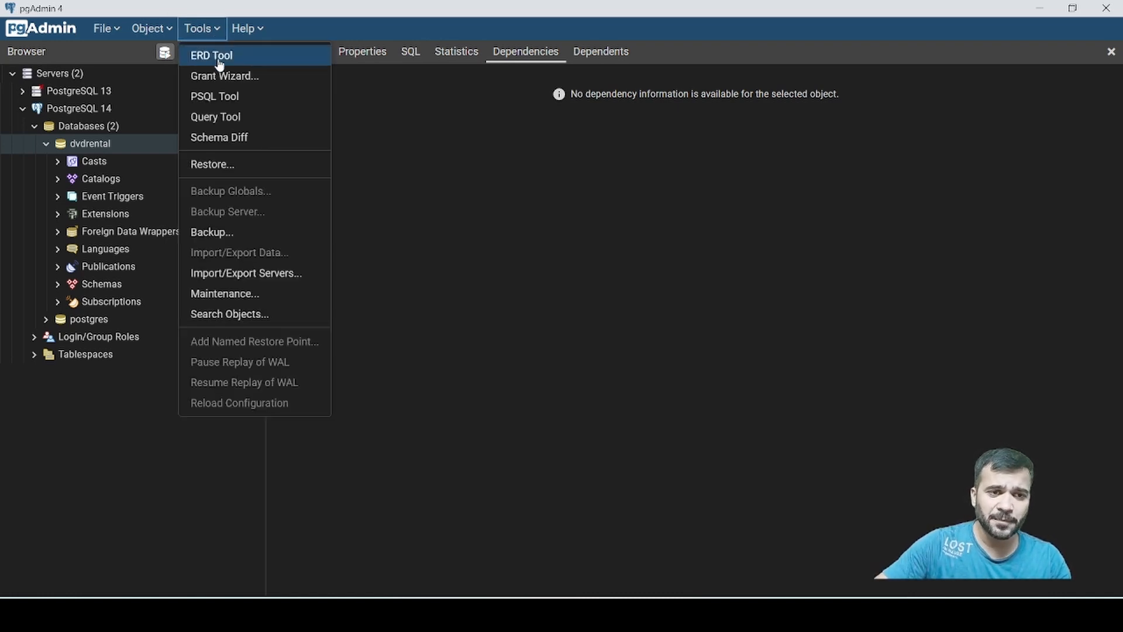
{"action": "left_click", "coordinate": [232, 56]}
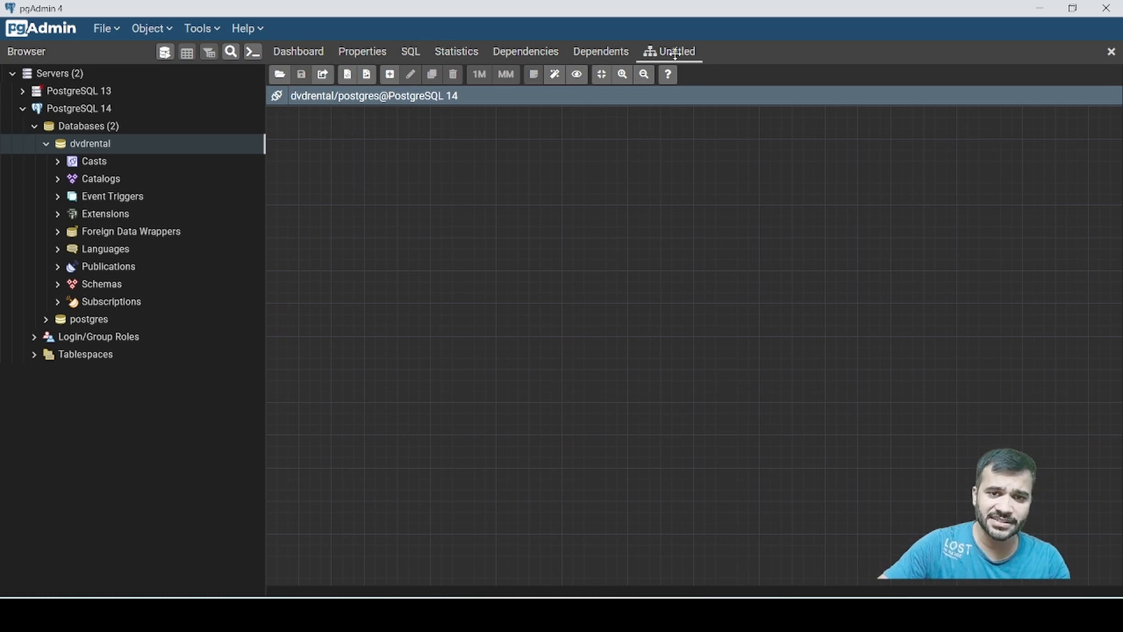
{"action": "left_click", "coordinate": [1111, 52]}
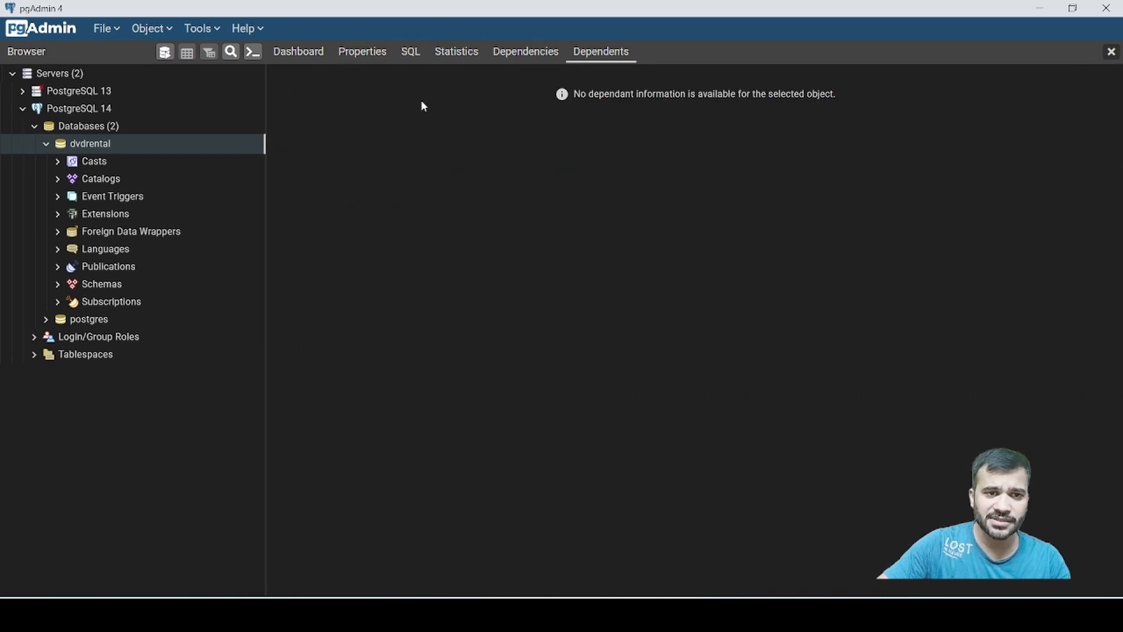
Open the Query Tool on dvdrental and try to run the query "slect * from film", taking film from the suggestions
{"action": "left_click", "coordinate": [199, 30]}
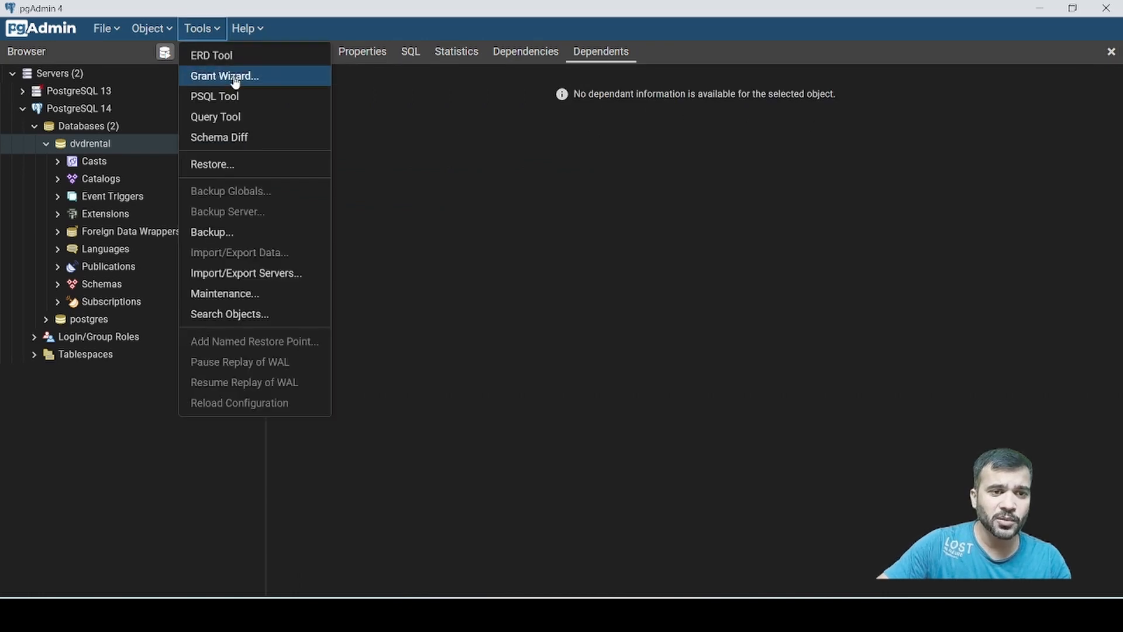
{"action": "left_click", "coordinate": [234, 120]}
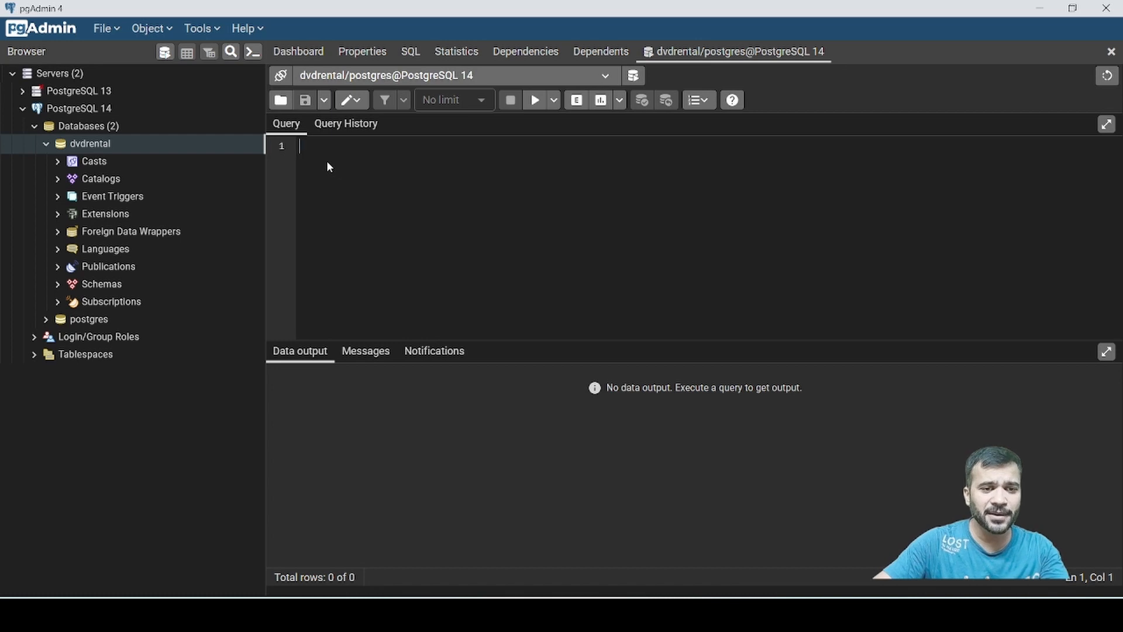
{"action": "type", "text": "s"}
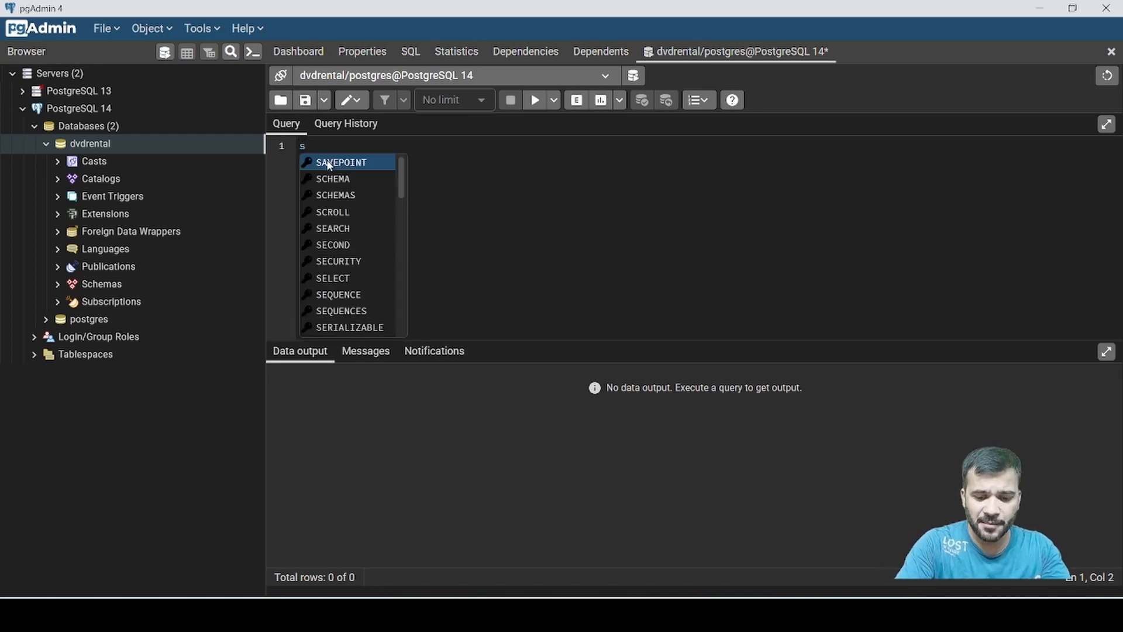
{"action": "type", "text": "lect "}
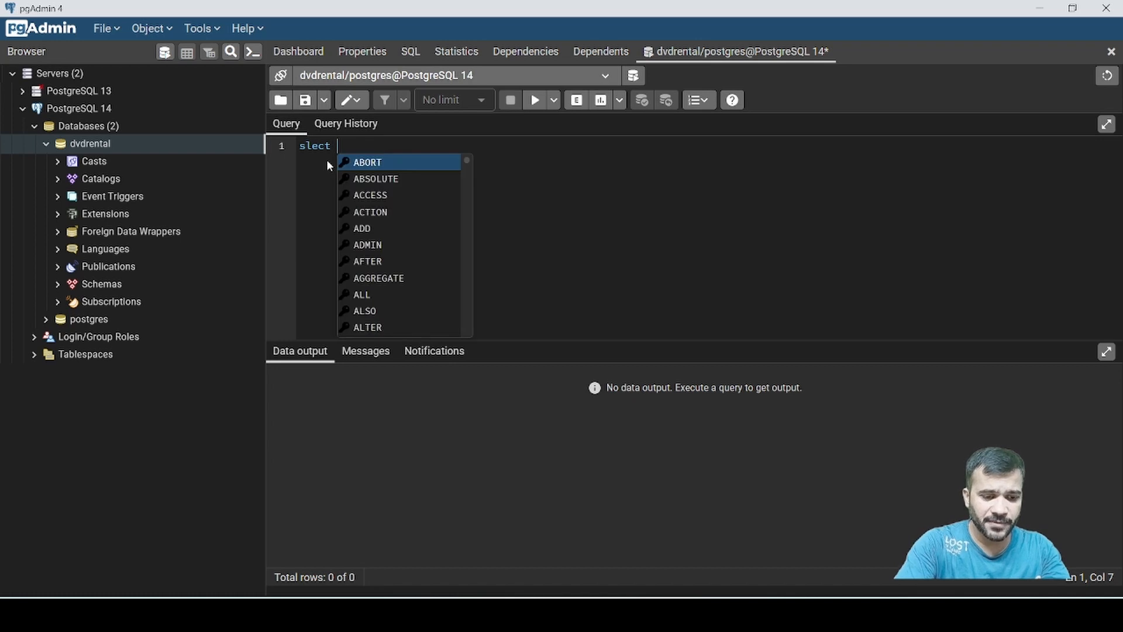
{"action": "type", "text": "* from "}
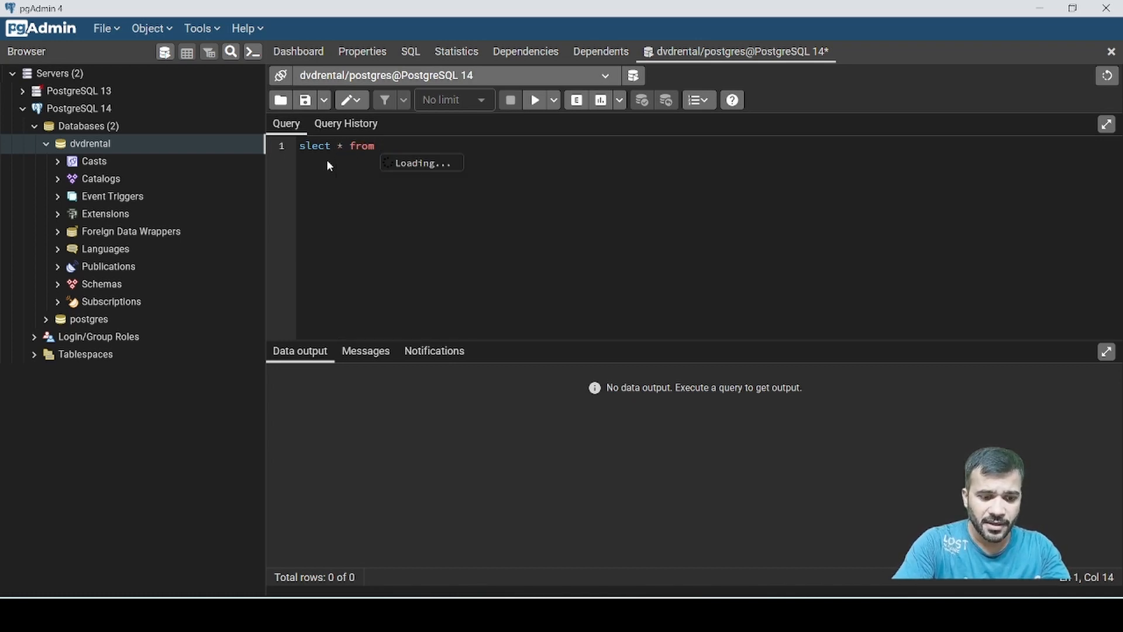
{"action": "type", "text": "f"}
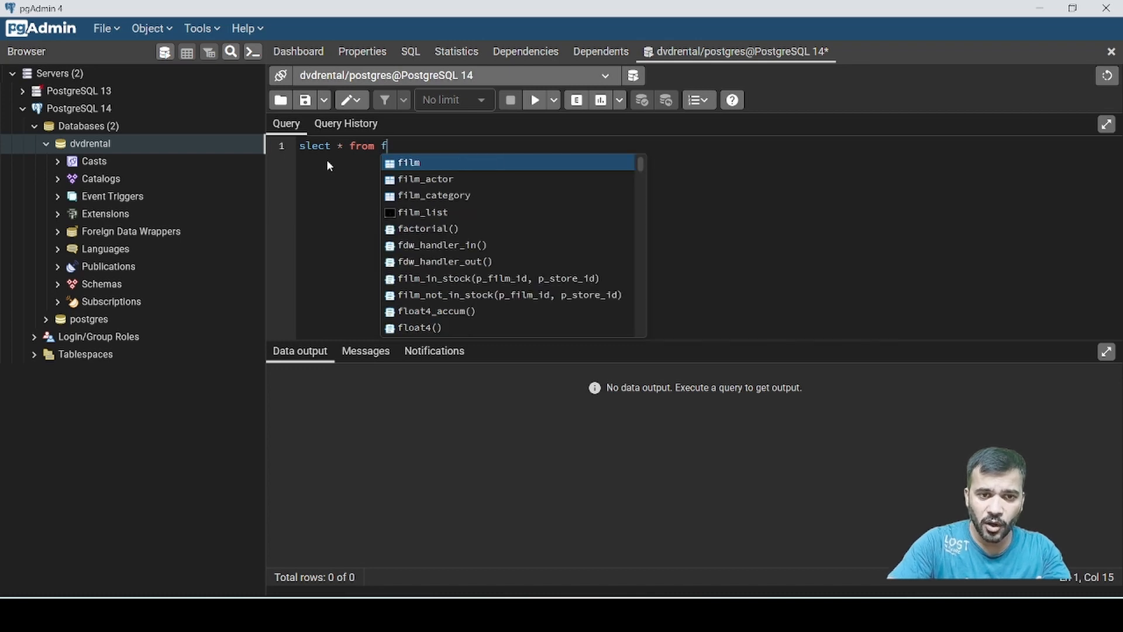
{"action": "key", "text": "Return"}
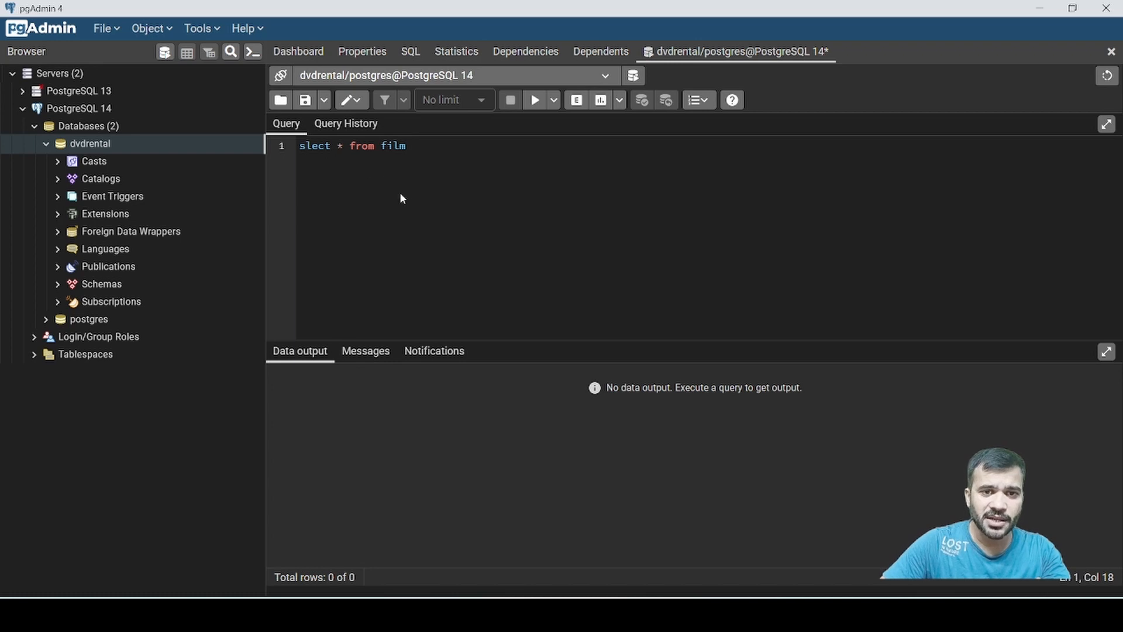
{"action": "left_click", "coordinate": [536, 101]}
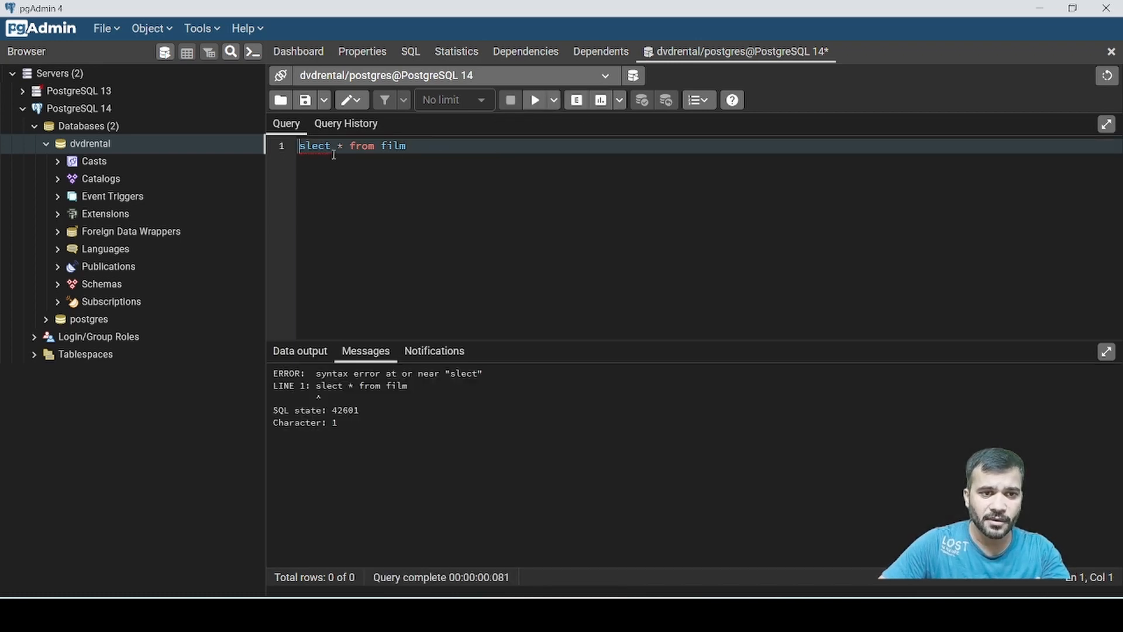
Correct the misspelled keyword to SELECT with auto-completion, run "SELECT * from film" and look across the result columns
{"action": "left_click", "coordinate": [307, 146]}
{"action": "type", "text": "e"}
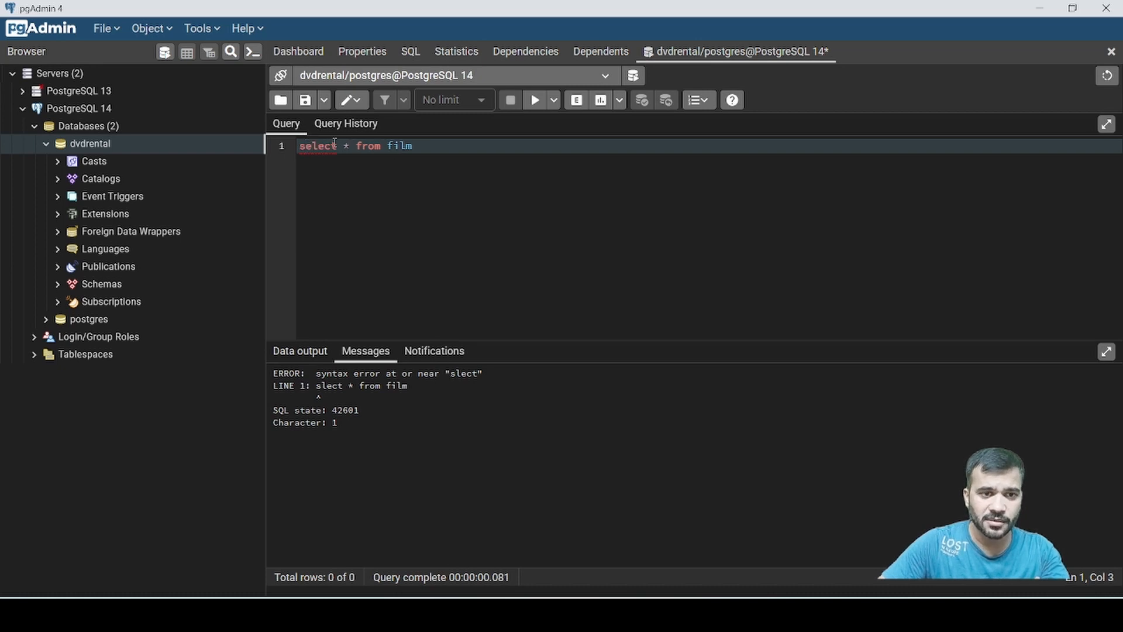
{"action": "left_click", "coordinate": [338, 146]}
{"action": "key", "text": "BackSpace"}
{"action": "key", "text": "BackSpace"}
{"action": "key", "text": "BackSpace"}
{"action": "key", "text": "BackSpace"}
{"action": "key", "text": "BackSpace"}
{"action": "key", "text": "BackSpace"}
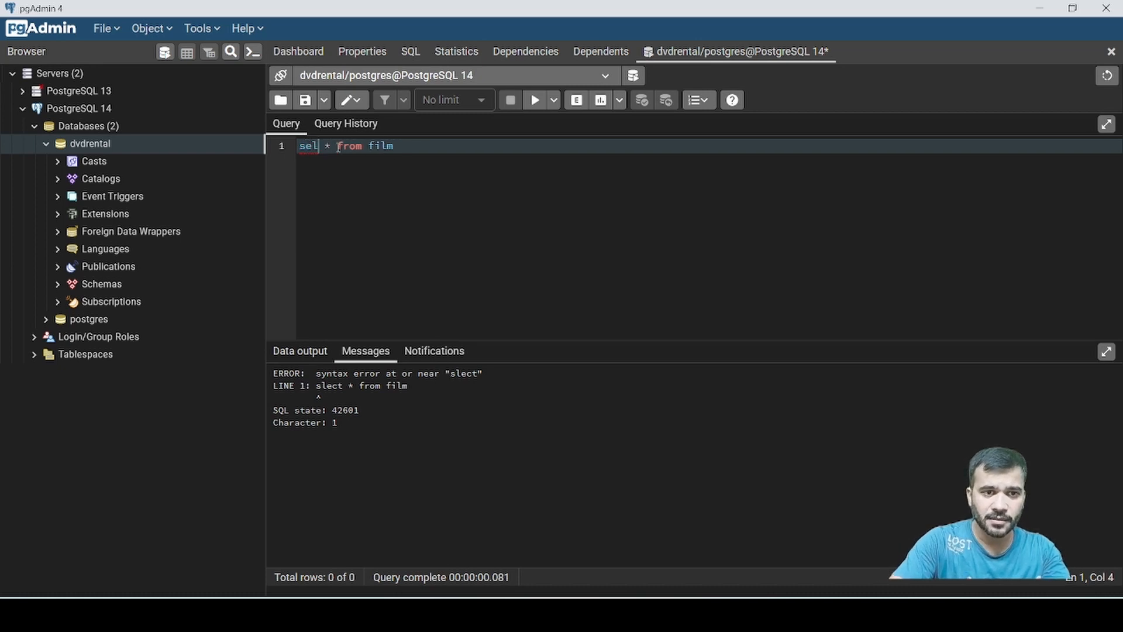
{"action": "key", "text": "ctrl+space"}
{"action": "type", "text": "se"}
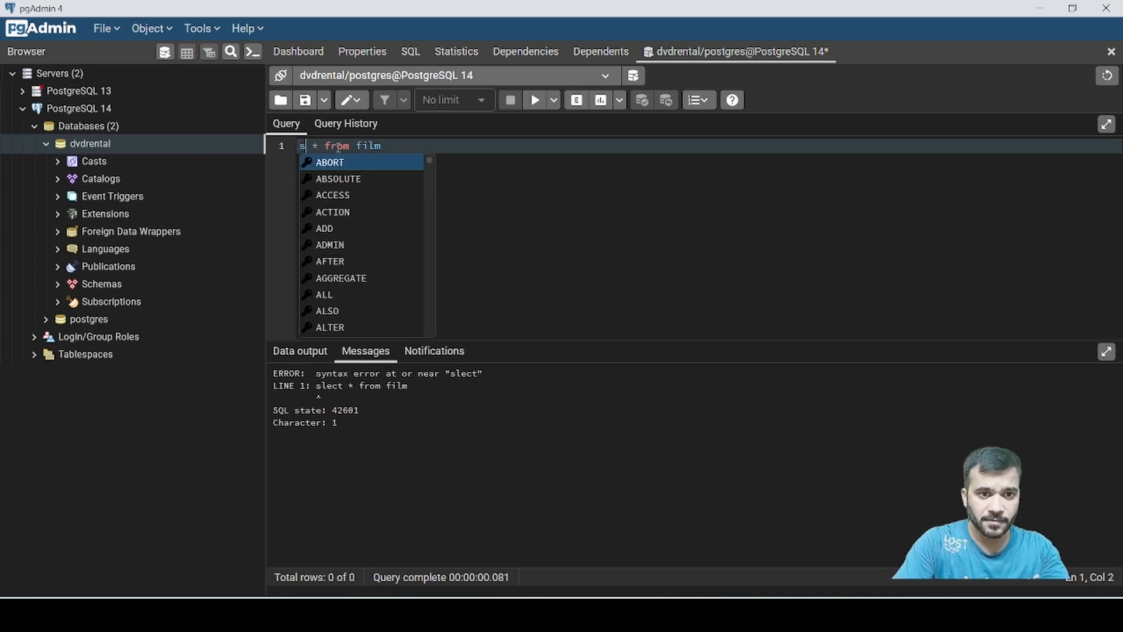
{"action": "type", "text": "le"}
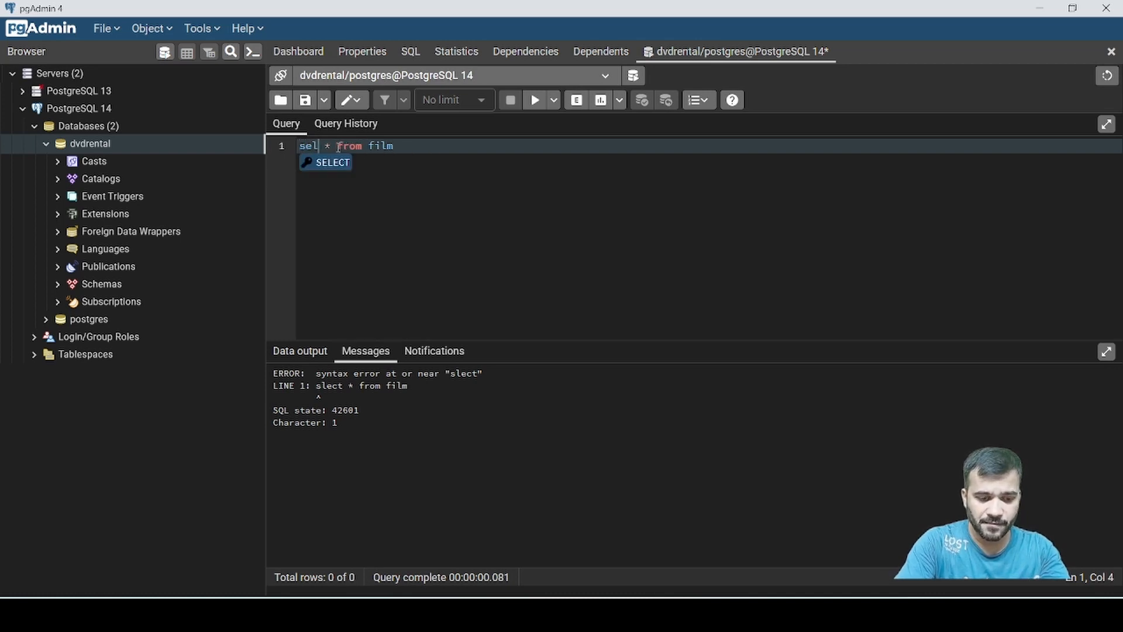
{"action": "key", "text": "Return"}
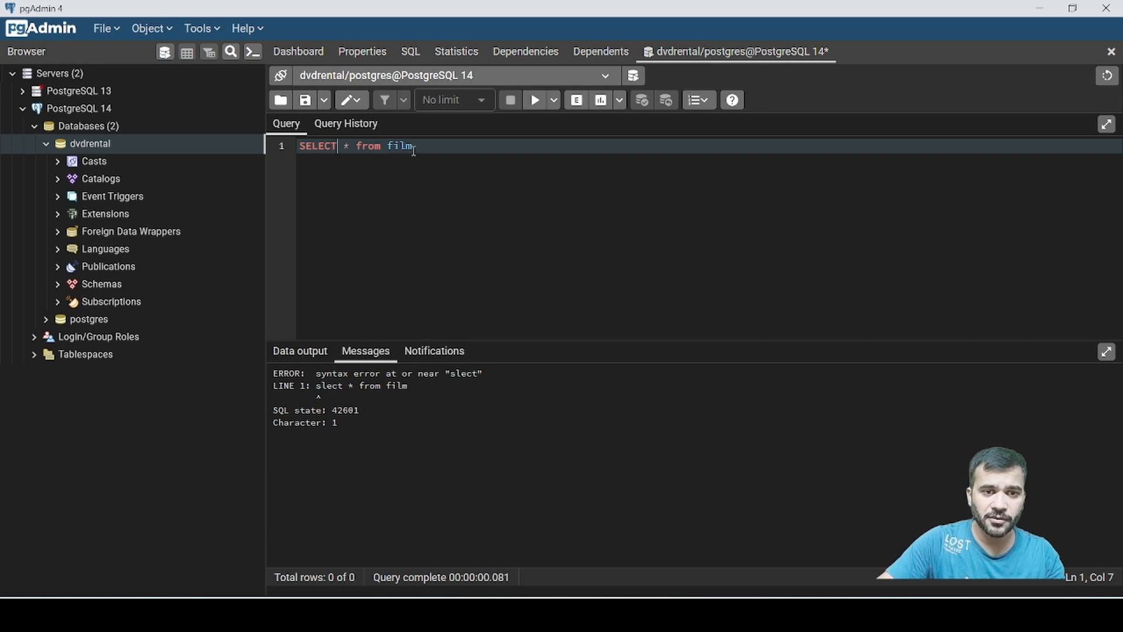
{"action": "left_click", "coordinate": [534, 101]}
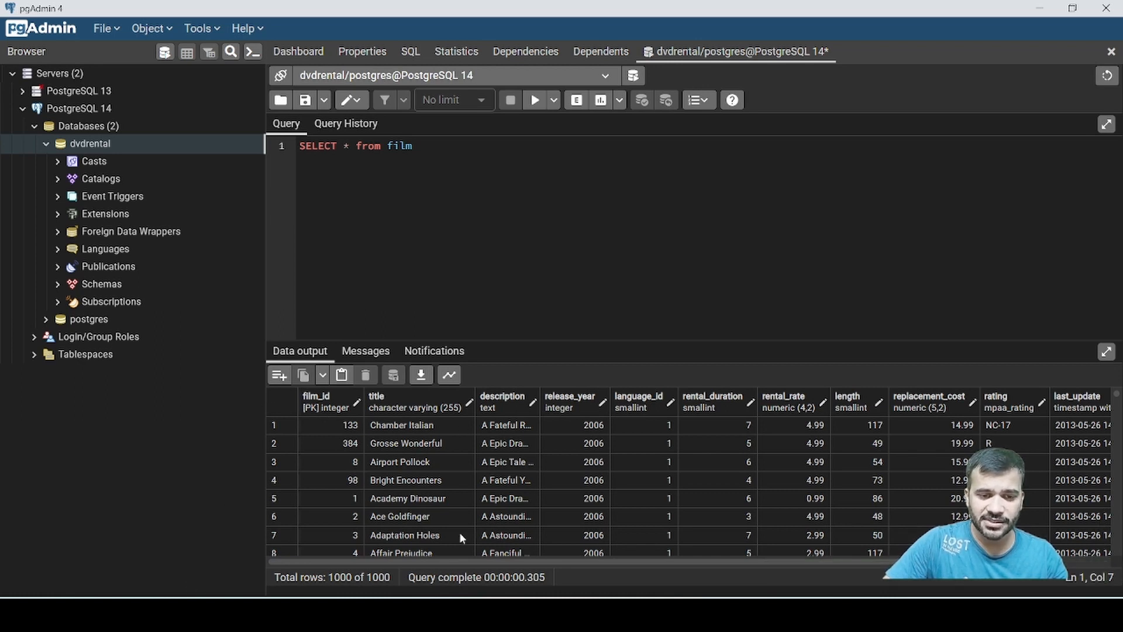
{"action": "left_click_drag", "start_coordinate": [423, 562], "coordinate": [582, 562]}
{"action": "left_click_drag", "start_coordinate": [511, 562], "coordinate": [414, 557]}
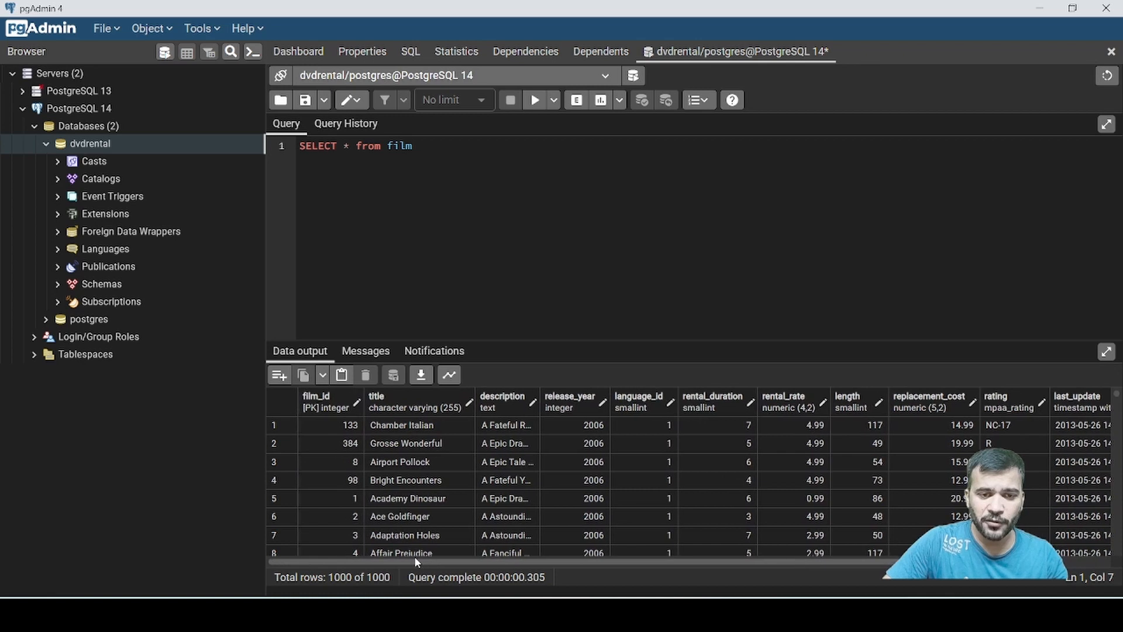
{"action": "left_click", "coordinate": [421, 378]}
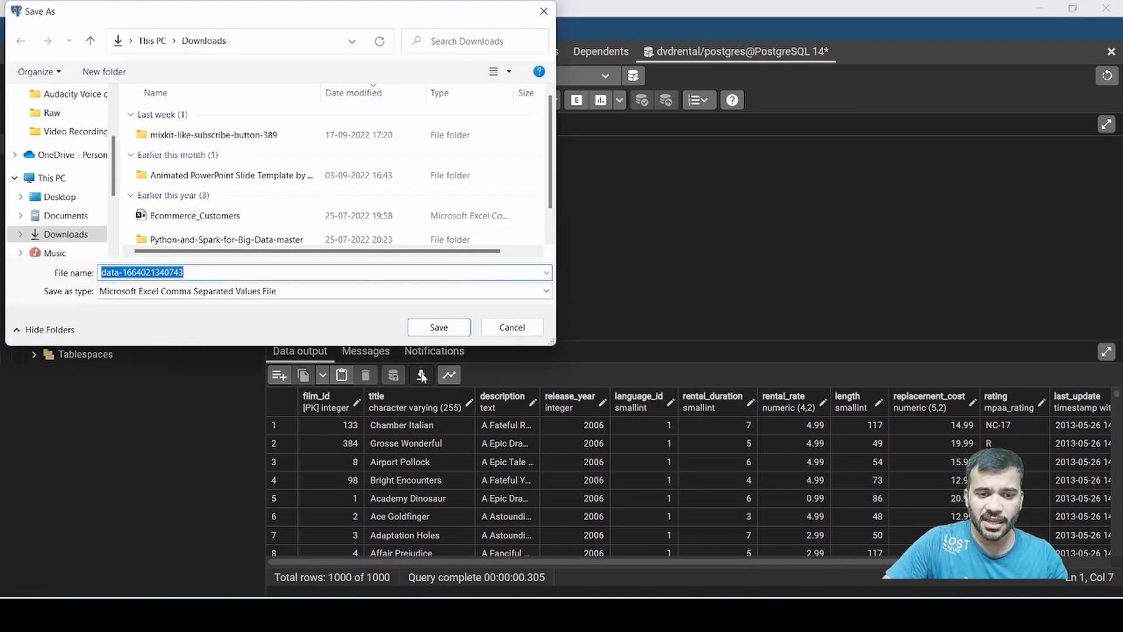
{"action": "left_click", "coordinate": [206, 295]}
{"action": "left_click", "coordinate": [206, 296]}
{"action": "left_click", "coordinate": [206, 296]}
{"action": "left_click", "coordinate": [206, 296]}
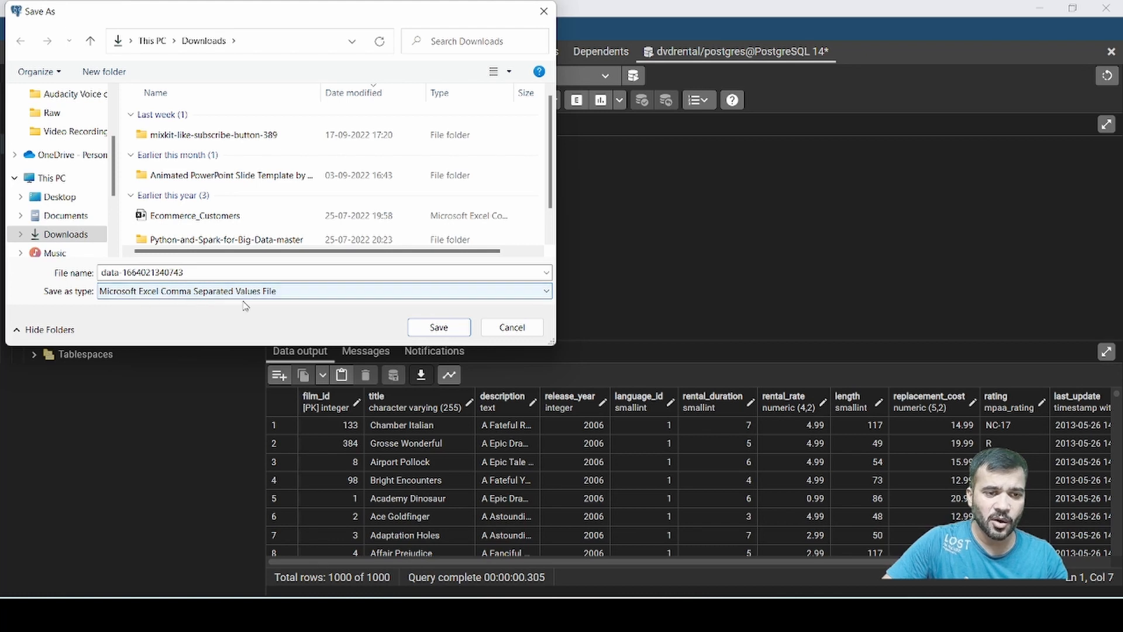
{"action": "left_click", "coordinate": [444, 331]}
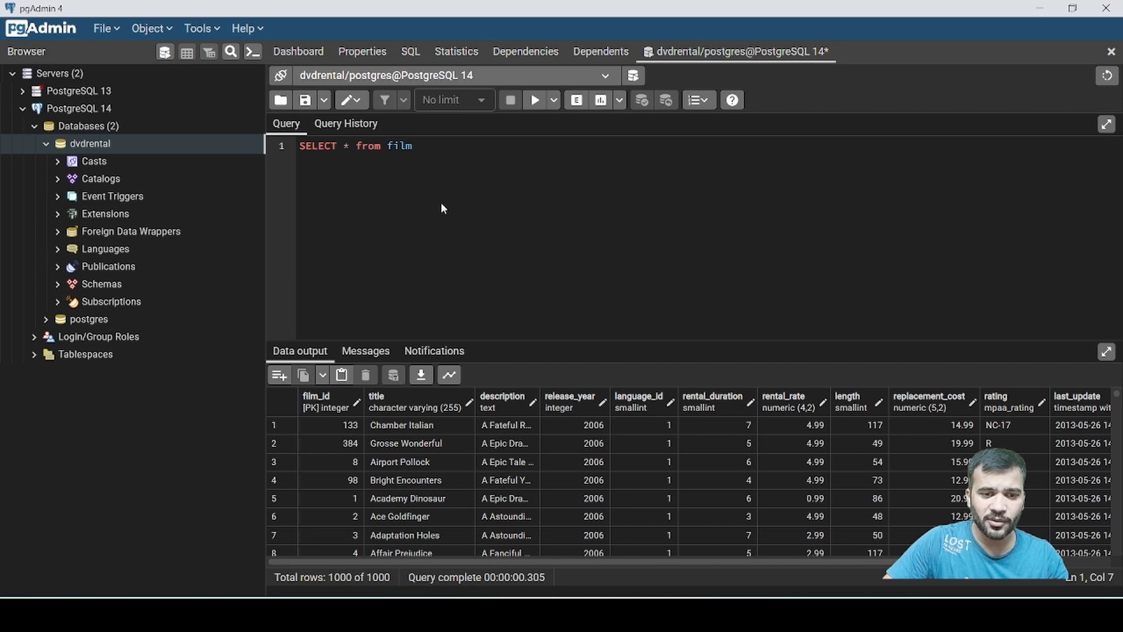
Generate a line chart of the query results with release_year on the X axis and film_id on the Y axis
{"action": "left_click", "coordinate": [449, 376]}
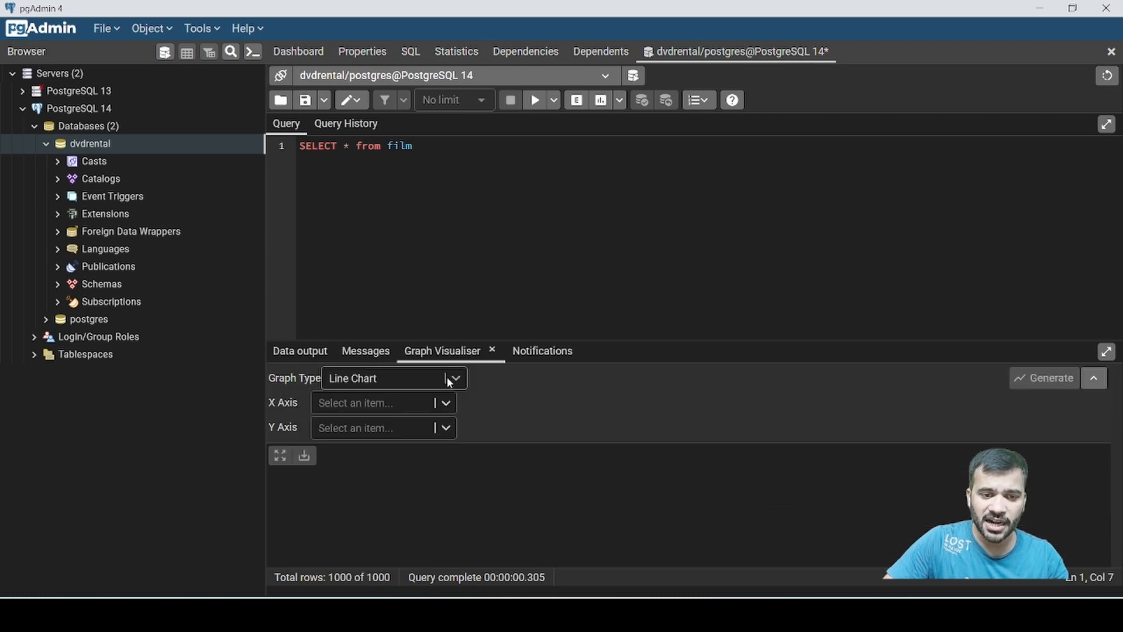
{"action": "left_click", "coordinate": [445, 406]}
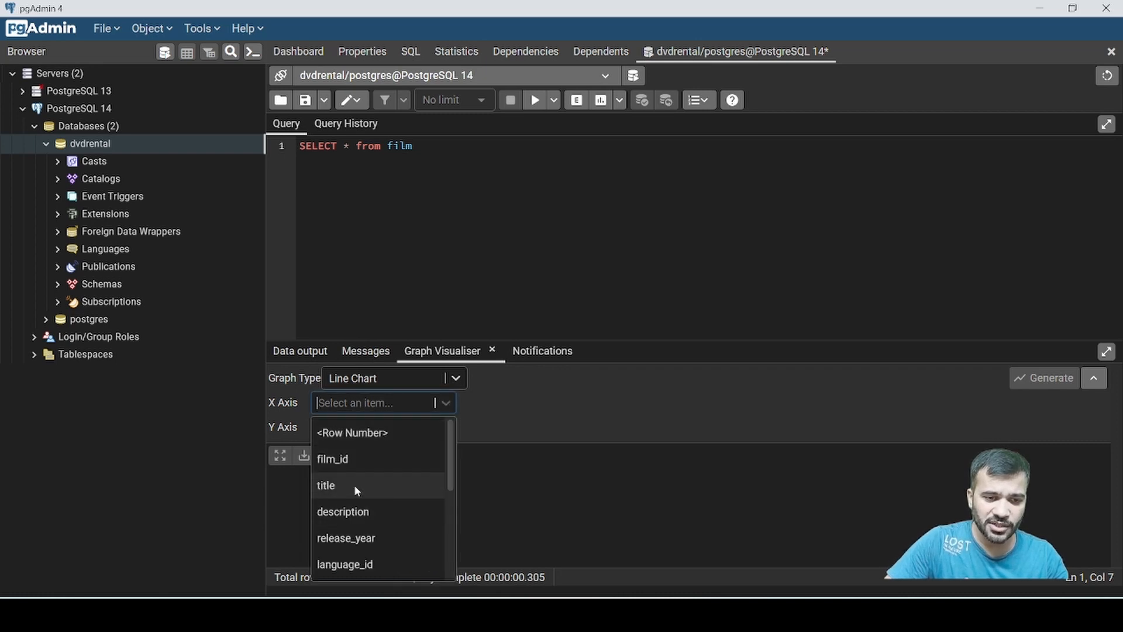
{"action": "scroll", "coordinate": [368, 515], "scroll_direction": "down", "scroll_amount": 1}
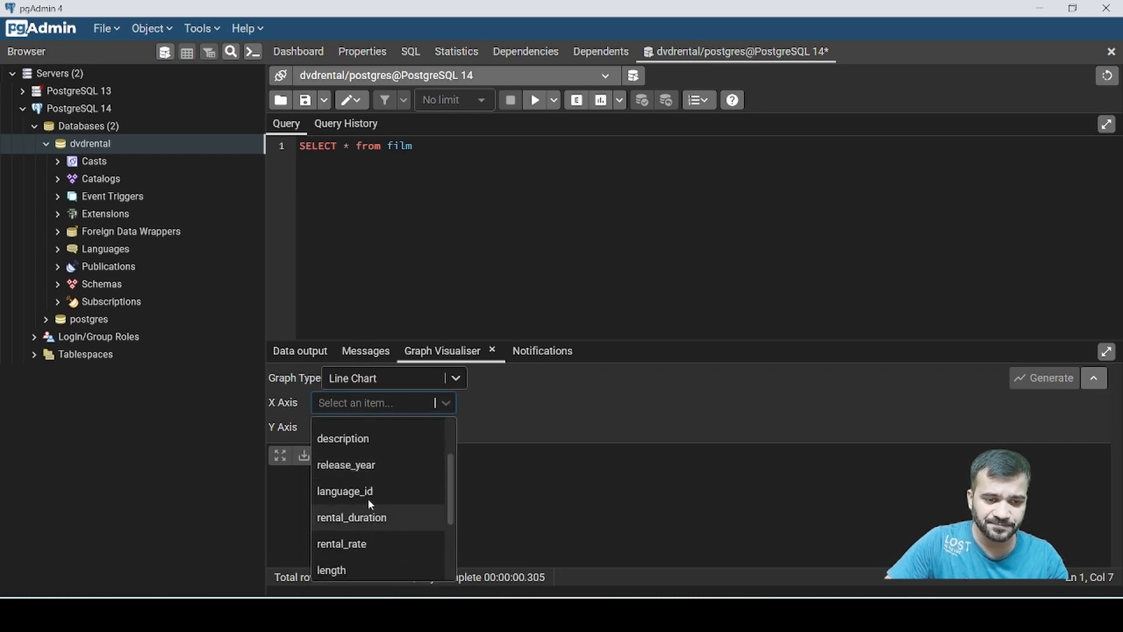
{"action": "left_click", "coordinate": [372, 465]}
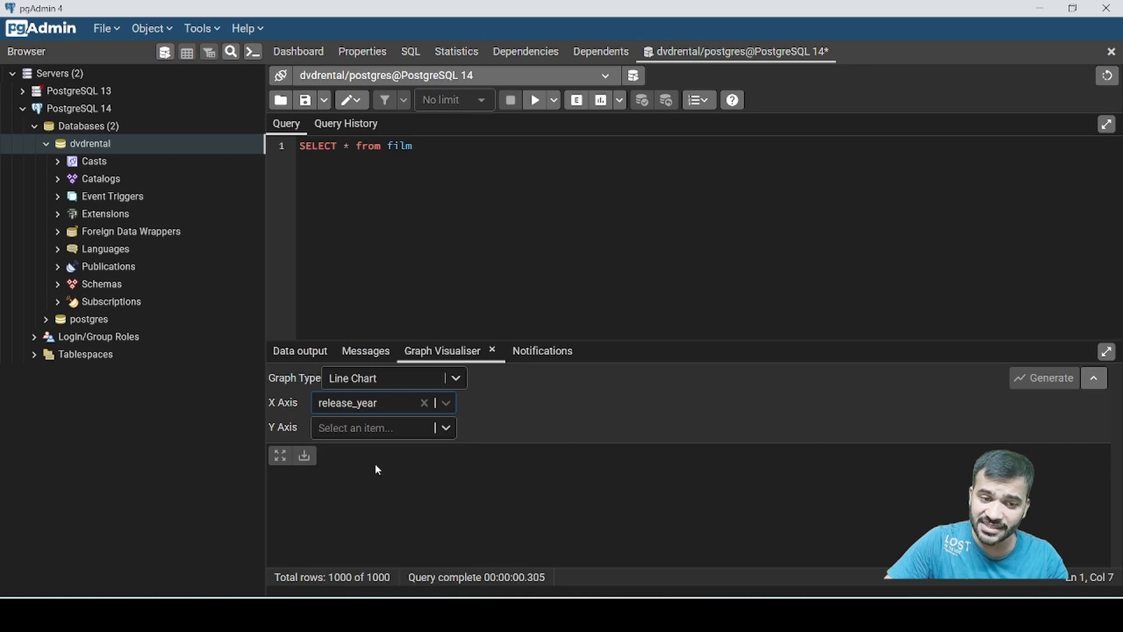
{"action": "left_click", "coordinate": [379, 427]}
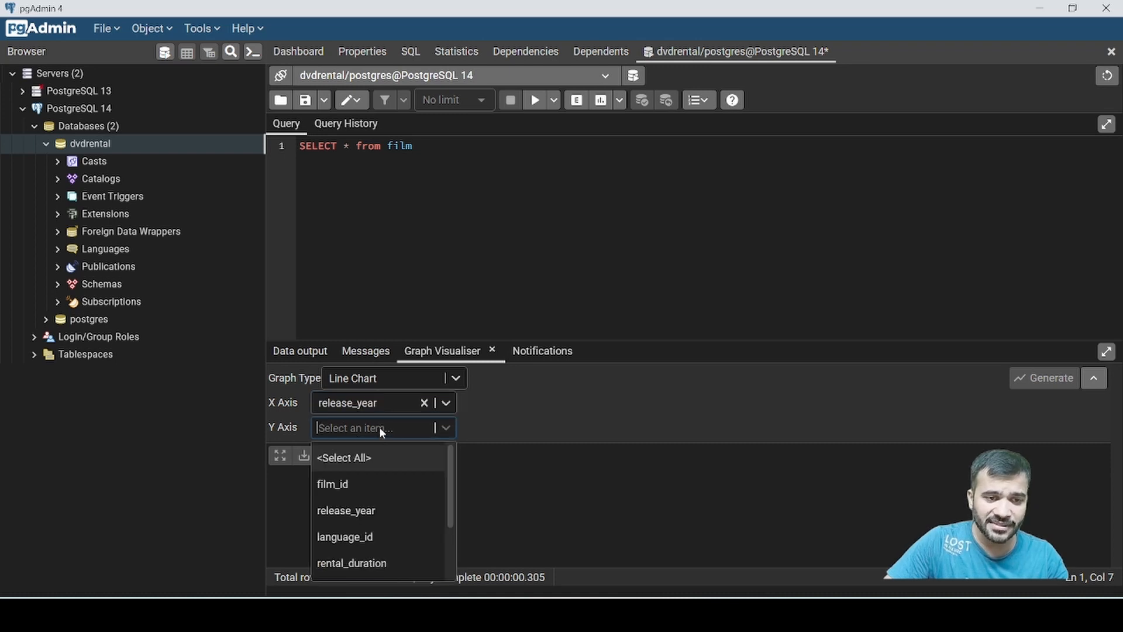
{"action": "left_click", "coordinate": [374, 485]}
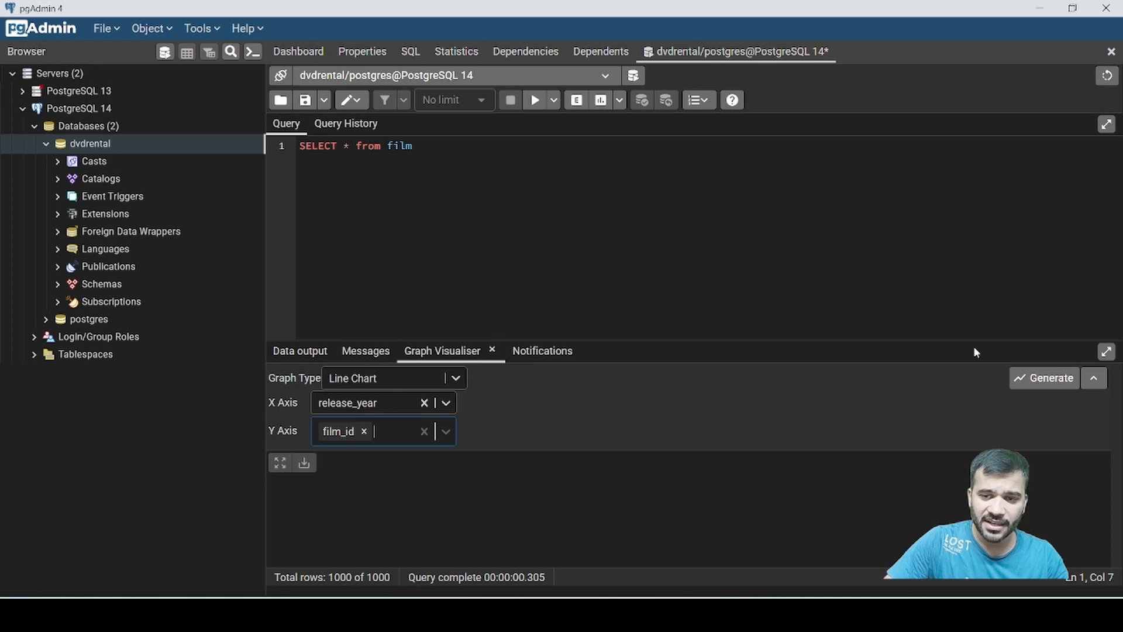
{"action": "left_click", "coordinate": [1046, 378]}
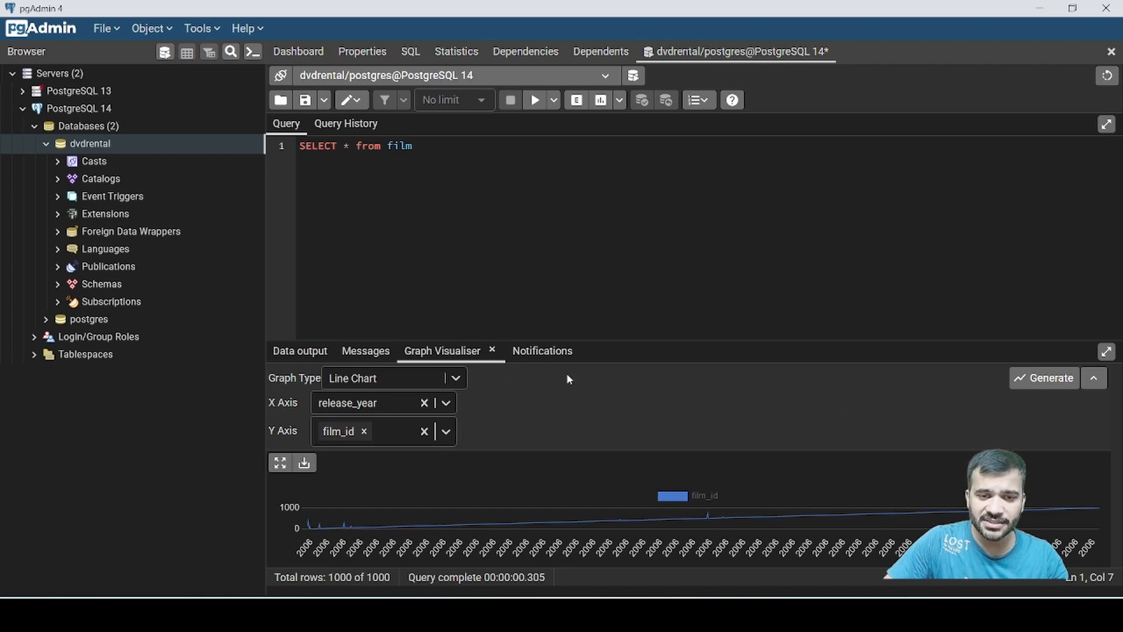
Review the film query's data output and its execution message with the total runtime, and return to the result rows
{"action": "left_click", "coordinate": [305, 354]}
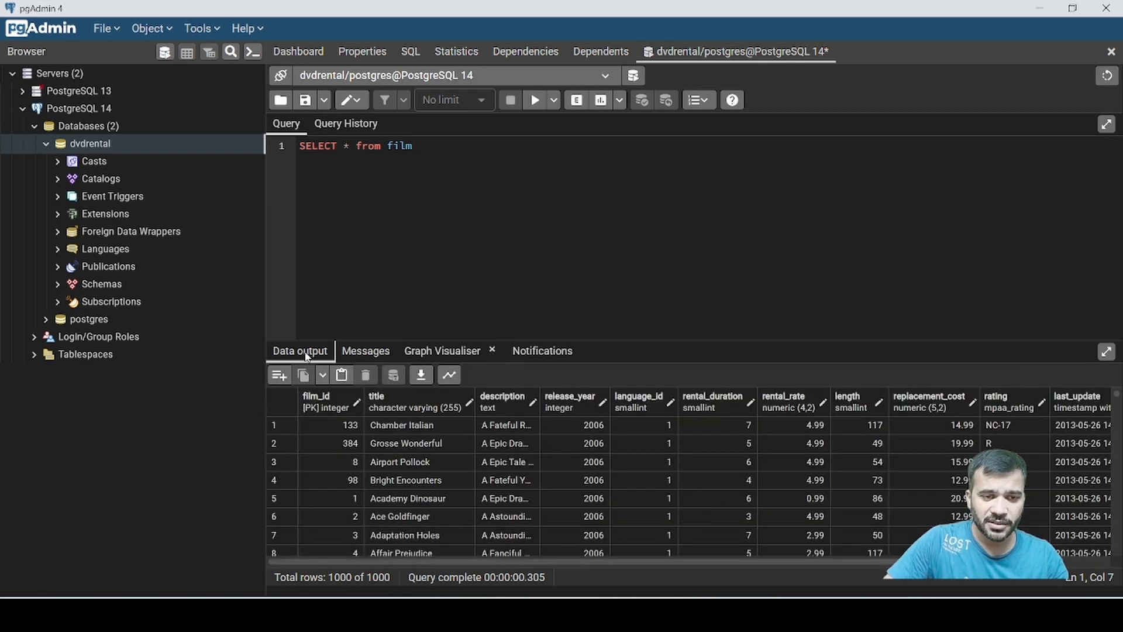
{"action": "left_click", "coordinate": [373, 353]}
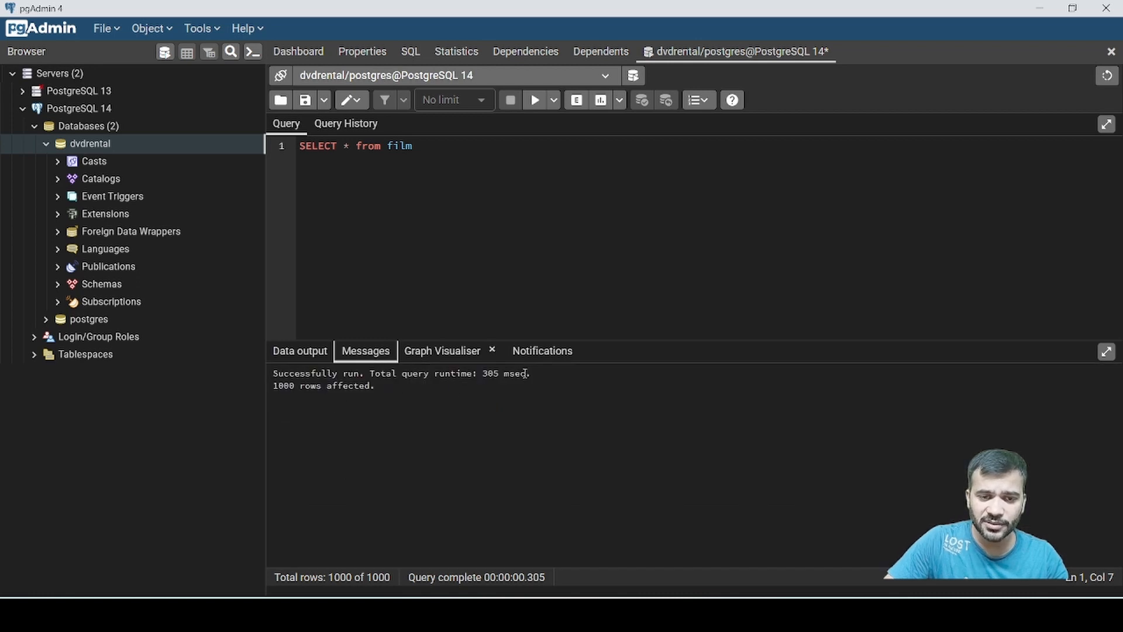
{"action": "left_click_drag", "start_coordinate": [532, 375], "coordinate": [274, 378]}
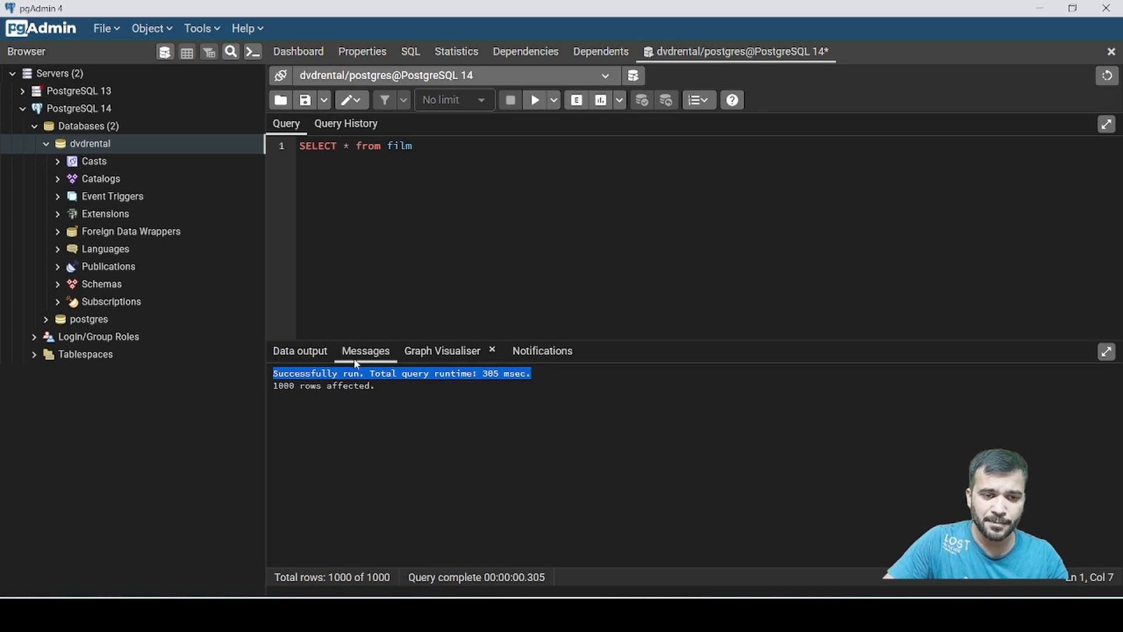
{"action": "left_click", "coordinate": [301, 354]}
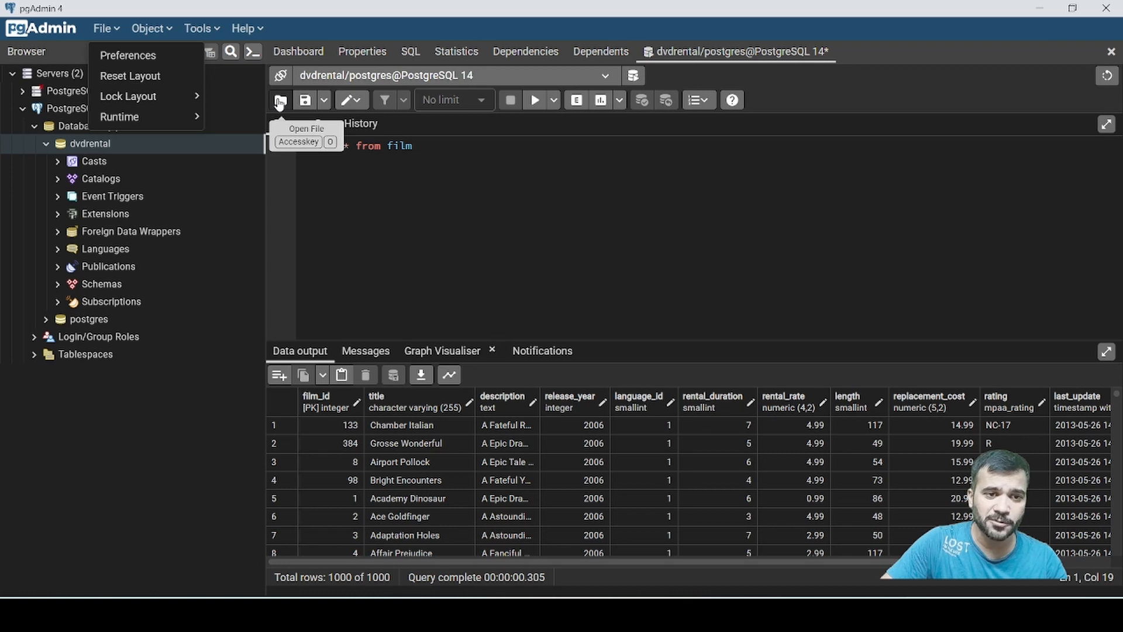
Bring up the file browser for opening an SQL file, discarding the unsaved changes, and close it without choosing a file
{"action": "left_click", "coordinate": [280, 100]}
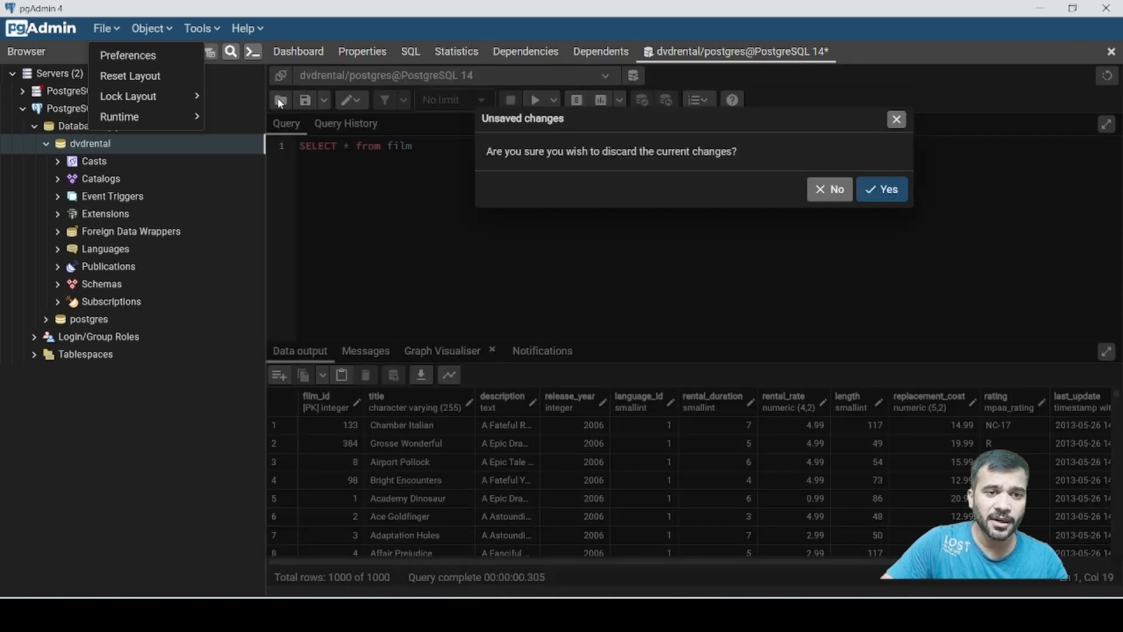
{"action": "left_click", "coordinate": [883, 189]}
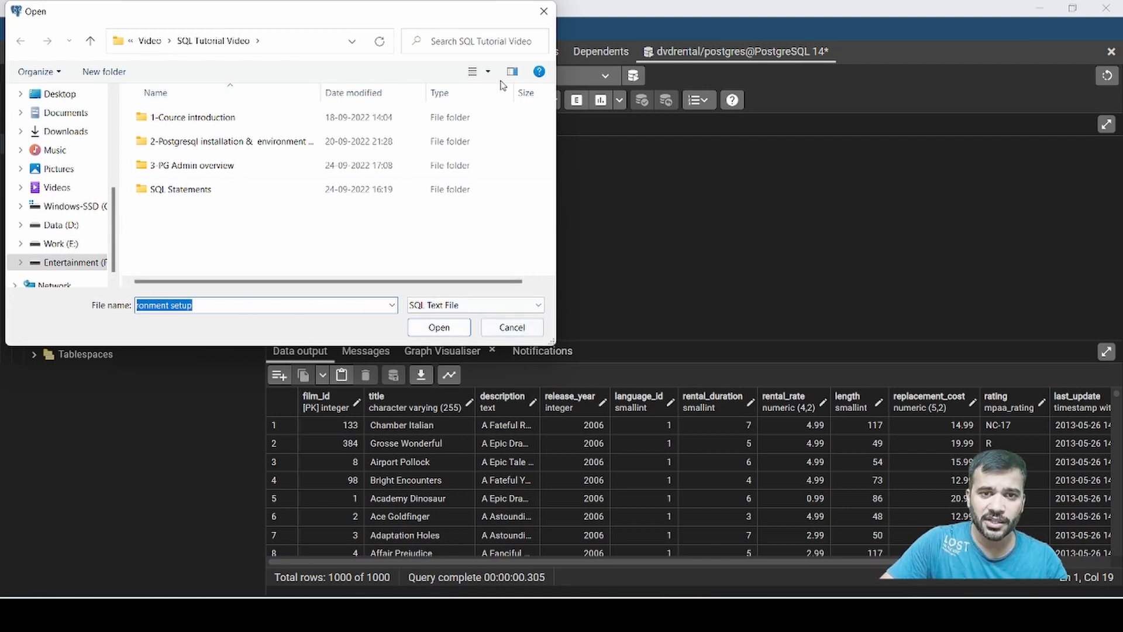
{"action": "left_click", "coordinate": [541, 13]}
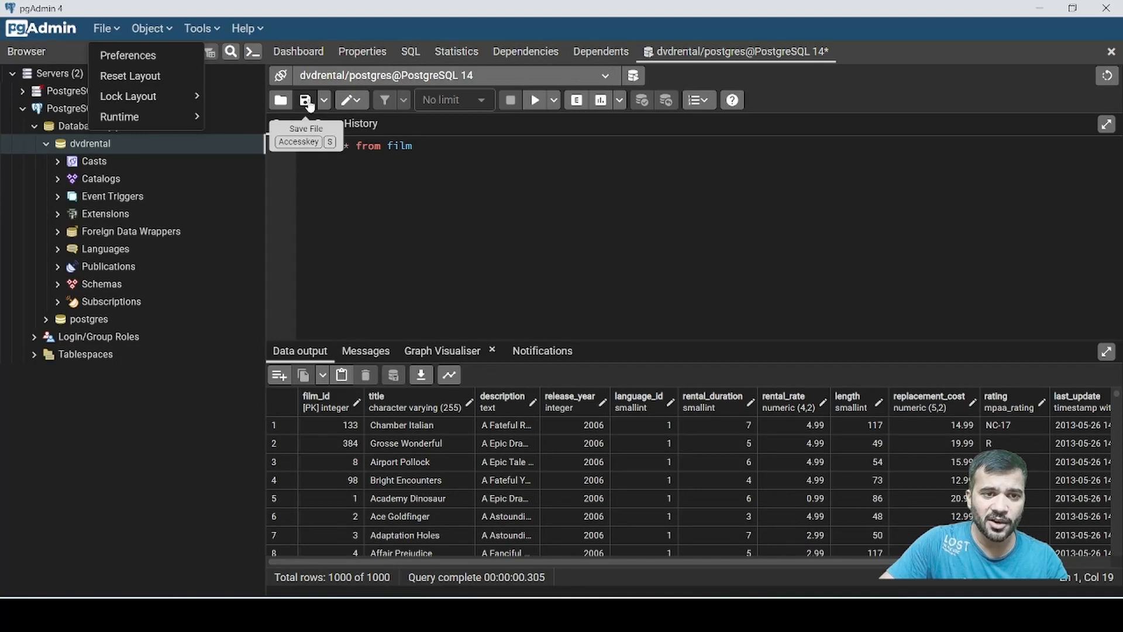
Prepare to save the query as an SQL Text File named "Query 1" in the SQL Tutorial Video folder, and cancel the save
{"action": "left_click", "coordinate": [309, 104]}
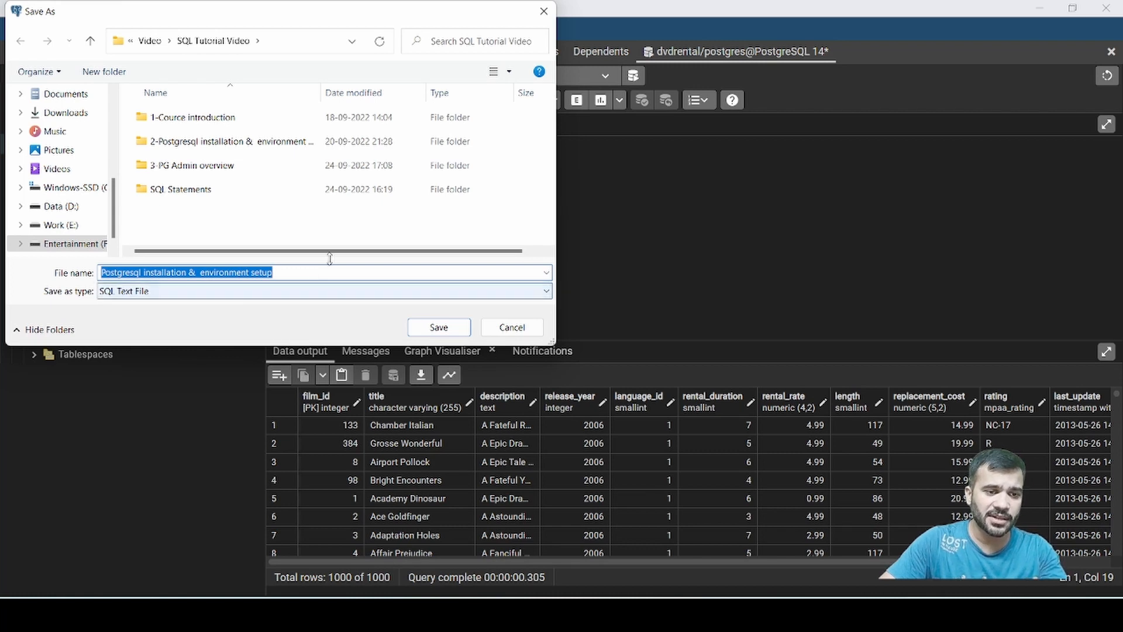
{"action": "type", "text": "Qu"}
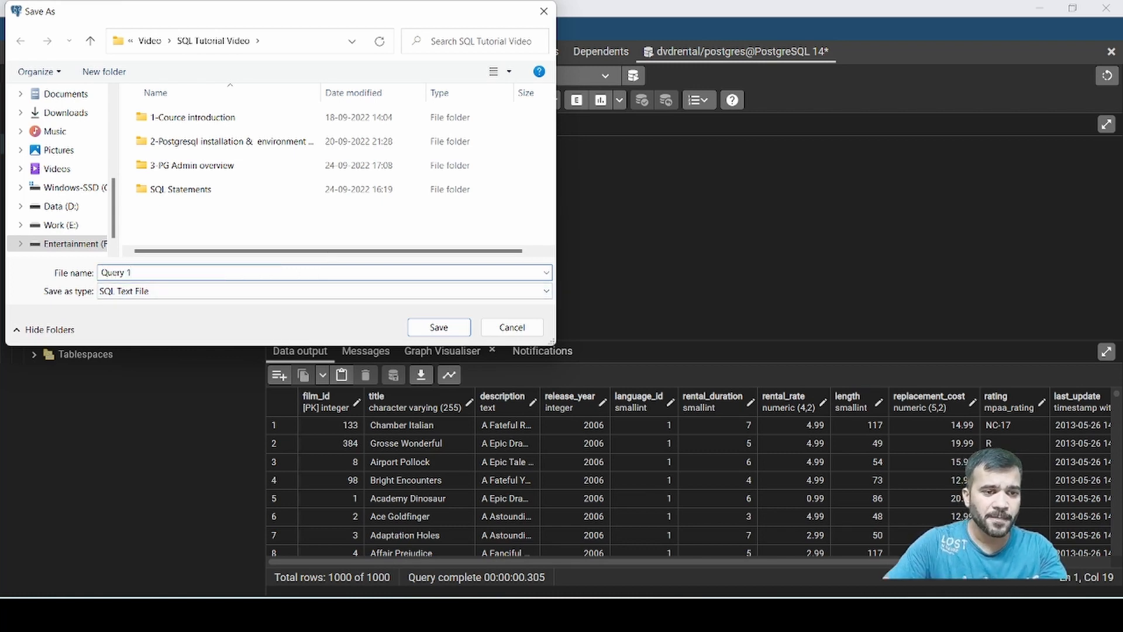
{"action": "type", "text": "ery 1"}
{"action": "left_click", "coordinate": [199, 292]}
{"action": "left_click", "coordinate": [199, 294]}
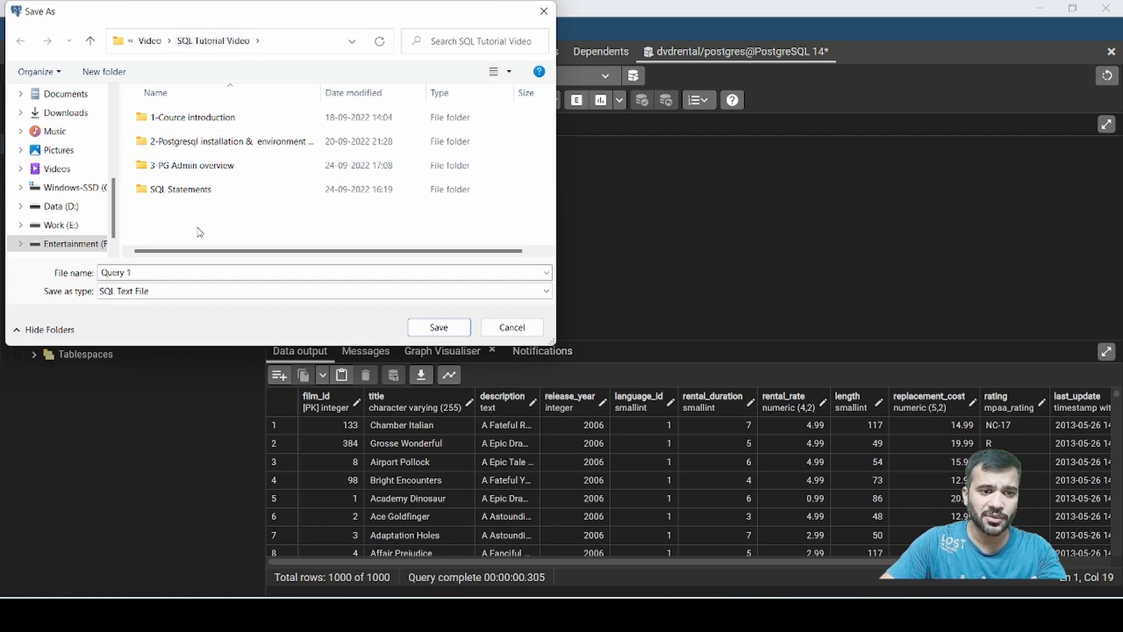
{"action": "left_click", "coordinate": [544, 12]}
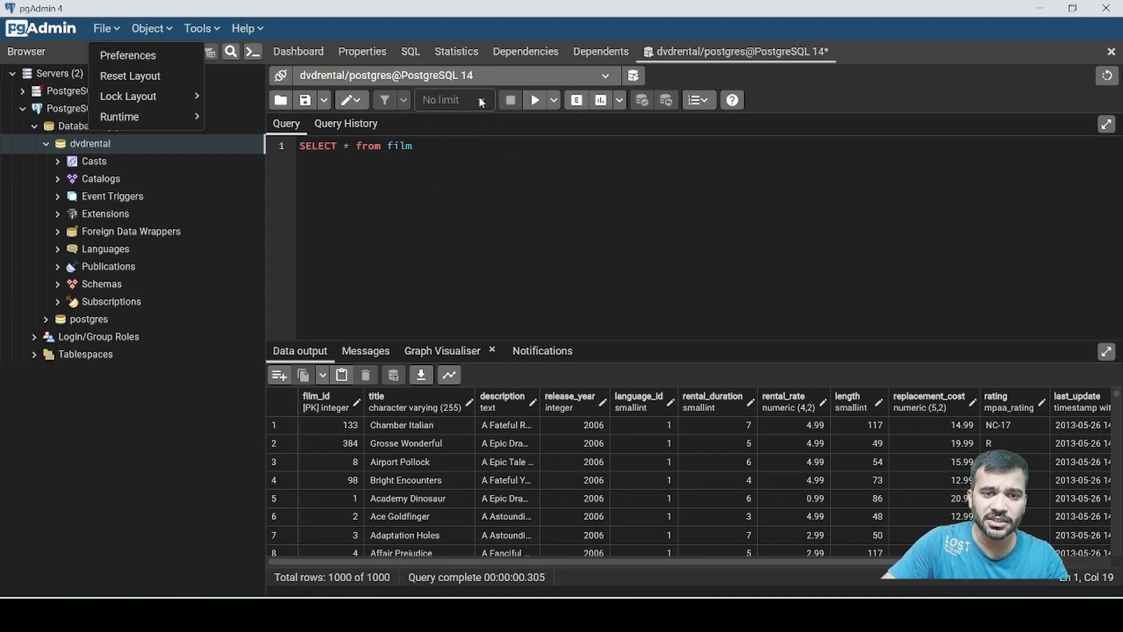
Add a limit clause of 6 rows to the end of the "SELECT * from film" query
{"action": "type", "text": "l"}
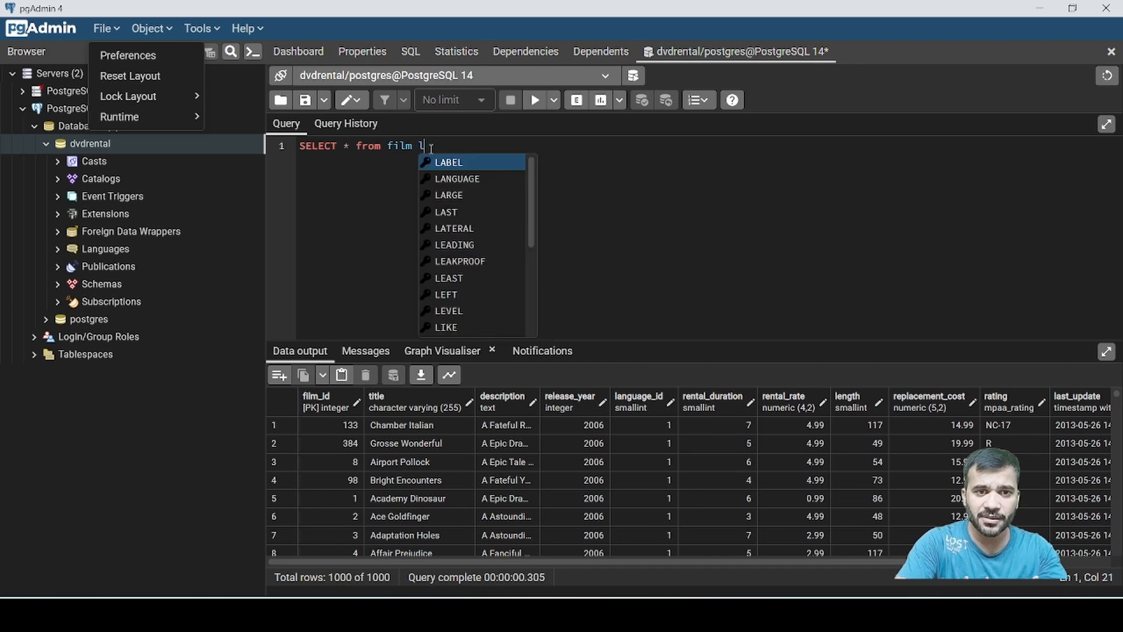
{"action": "type", "text": "imi"}
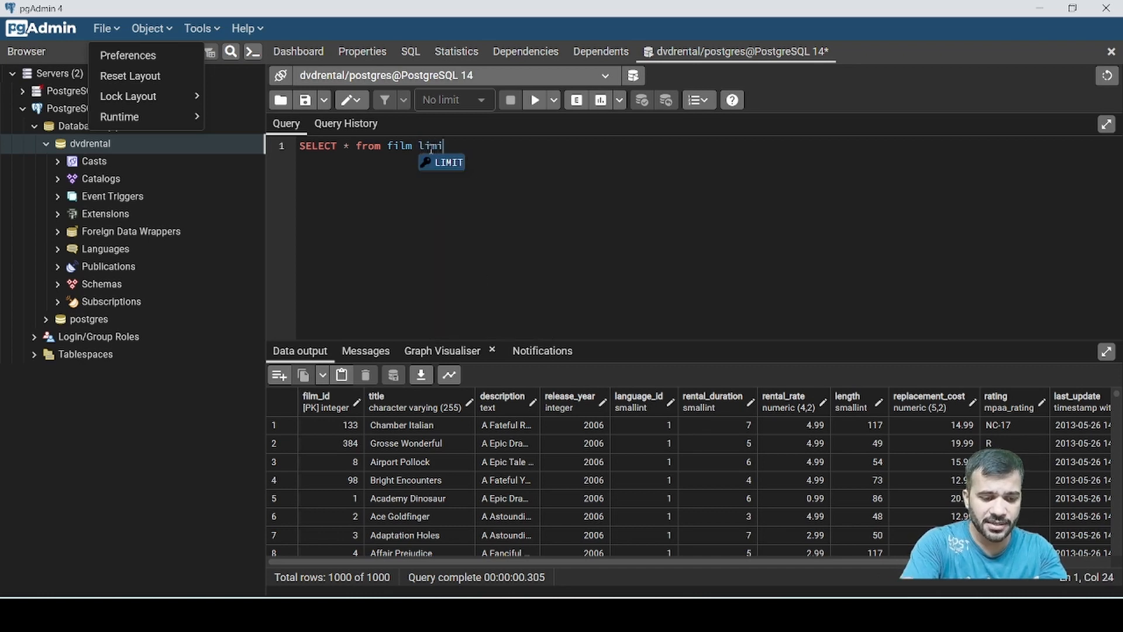
{"action": "type", "text": "t 1"}
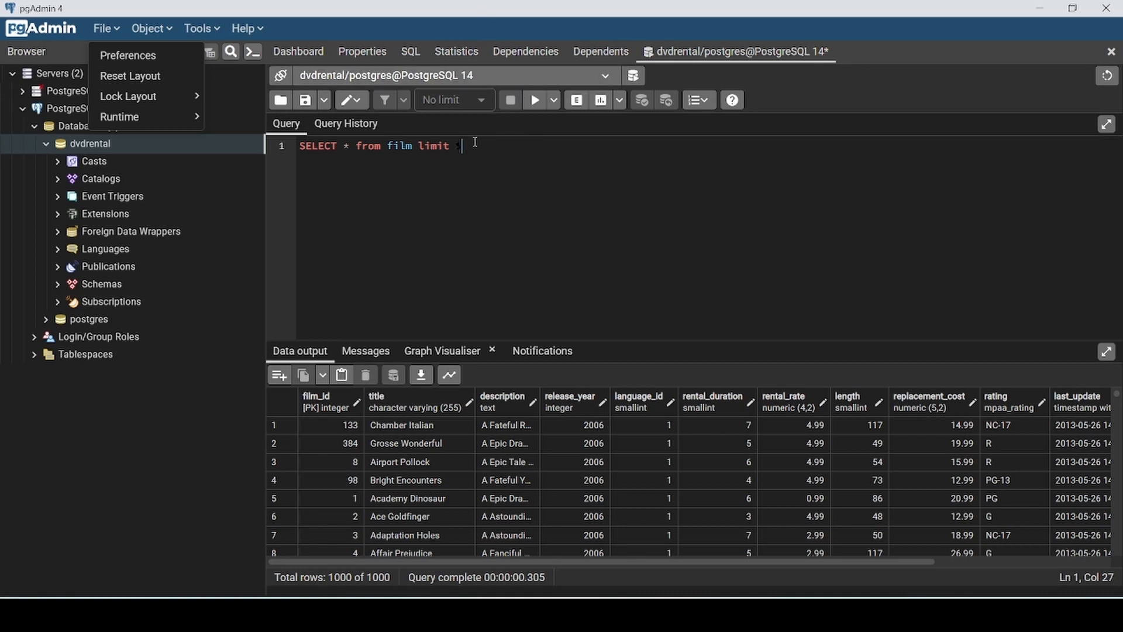
{"action": "key", "text": "BackSpace"}
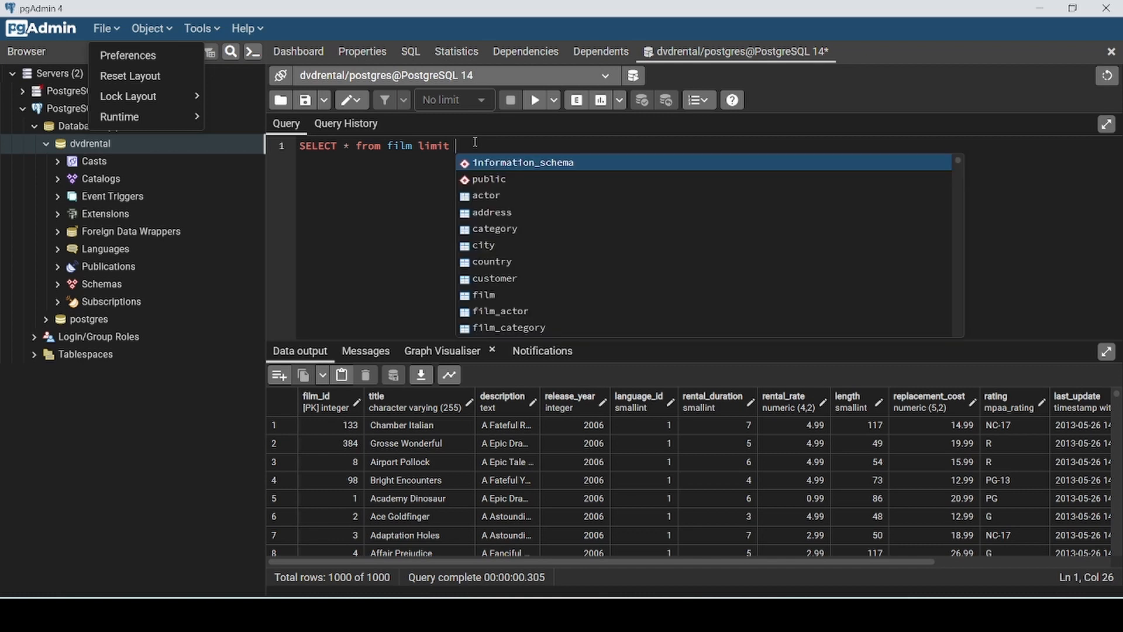
{"action": "type", "text": "6"}
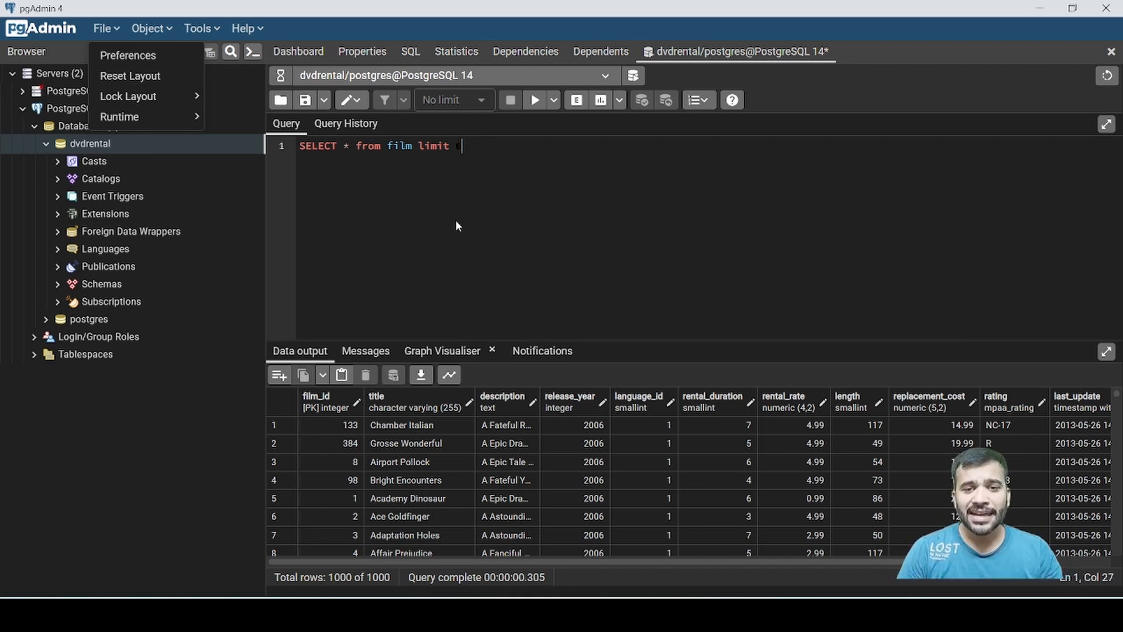